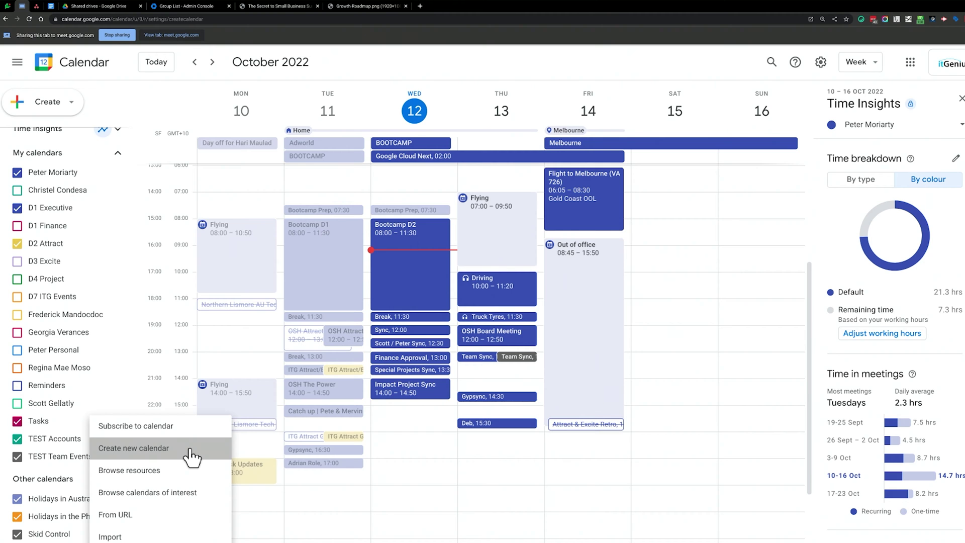
Create a calendar named 'TEST Accounts (2)' and scroll down to its sharing settings.
click(190, 451)
text(TEST ccounts)
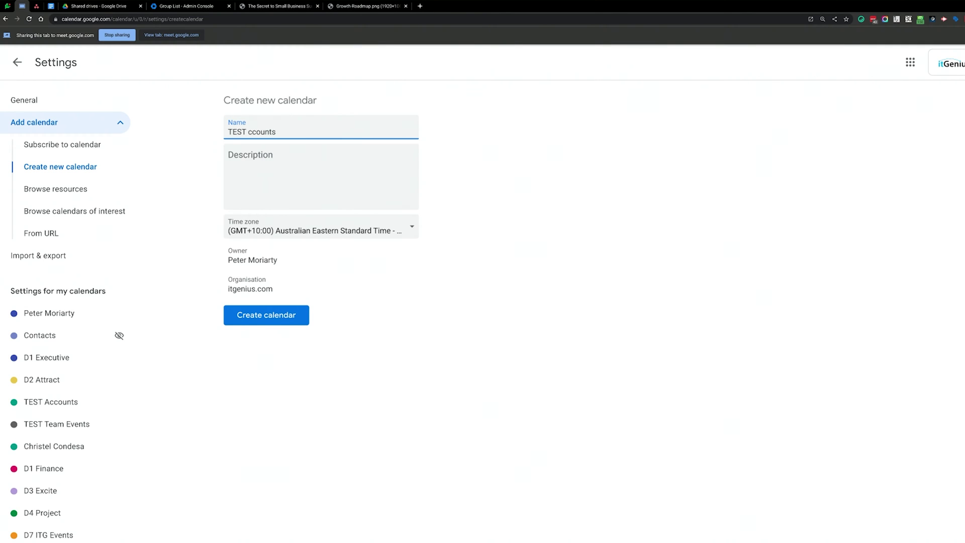
click(298, 316)
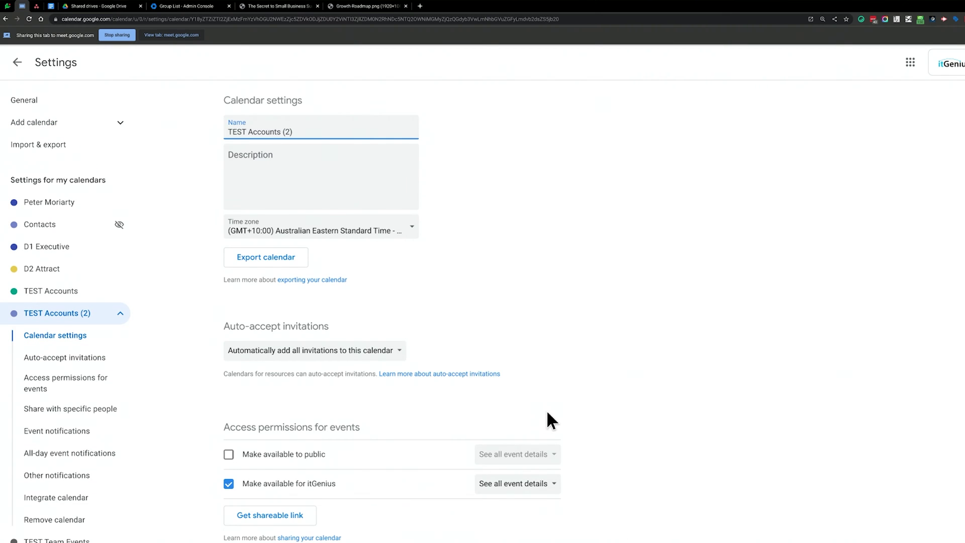
scroll(546, 420, down, 8)
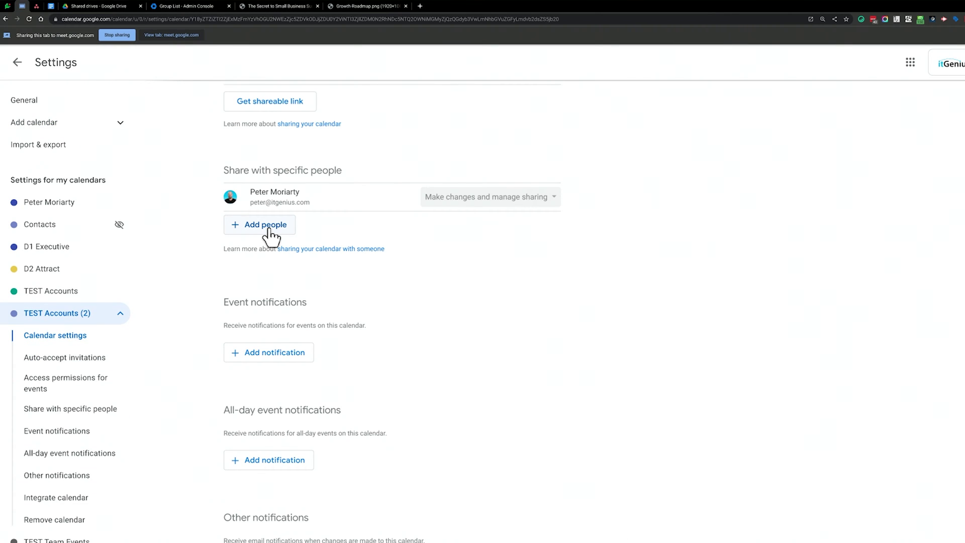
Share the calendar with TEST Exec, allowing changes to events and managing sharing.
click(269, 232)
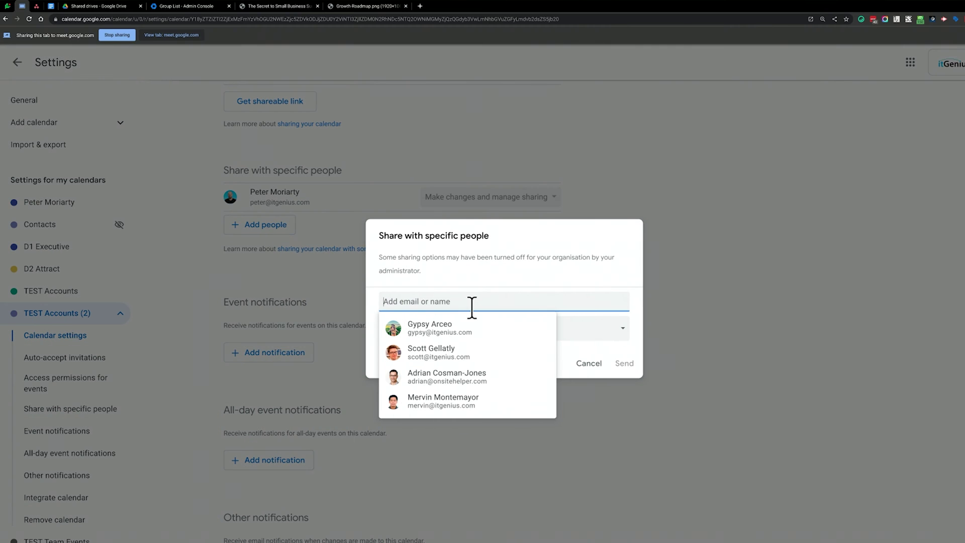
text(test-e)
click(476, 341)
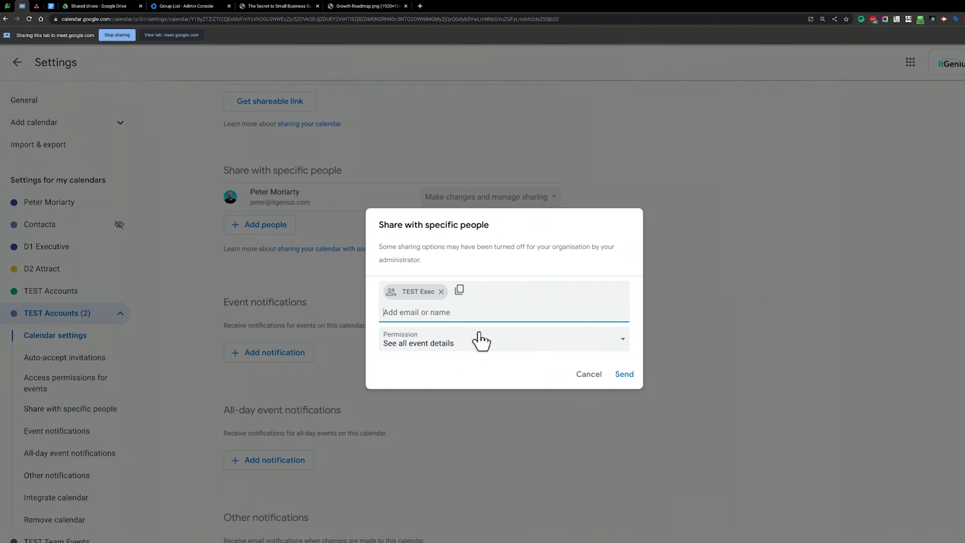
click(501, 349)
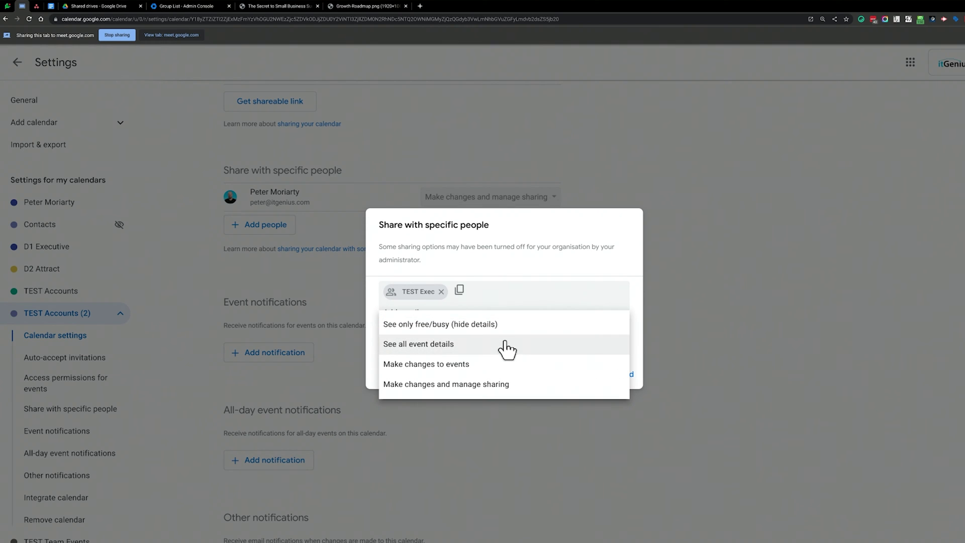
click(512, 386)
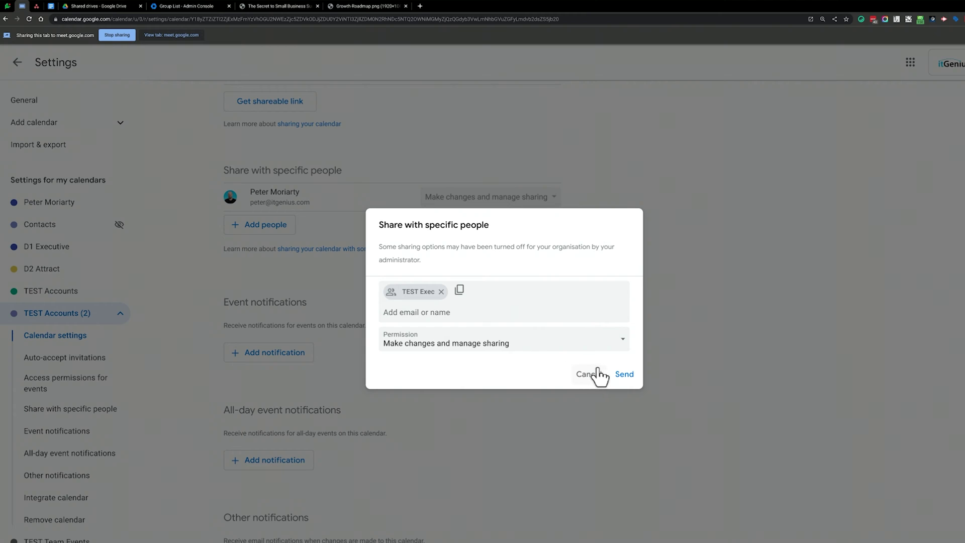
click(626, 375)
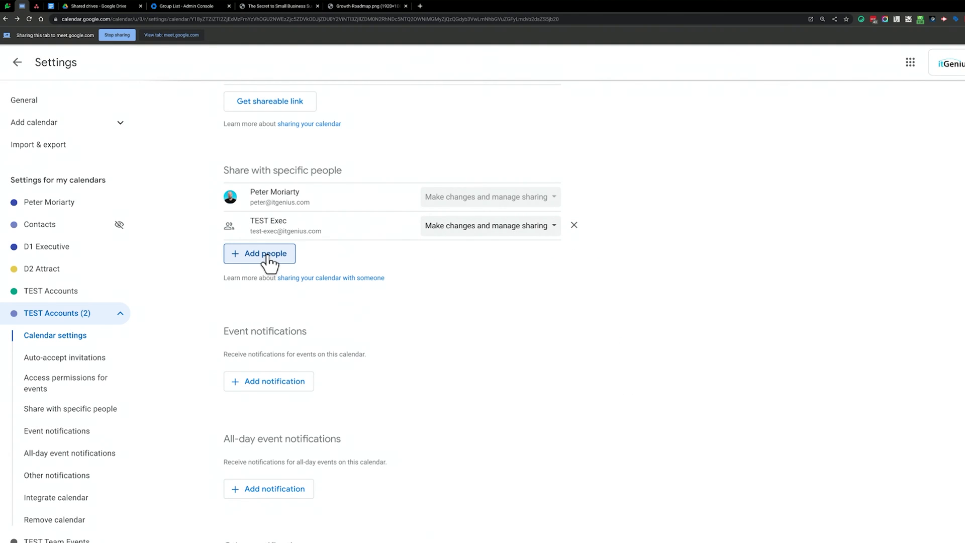
Share the calendar with TEST Accounts with permission to make changes to events.
click(266, 254)
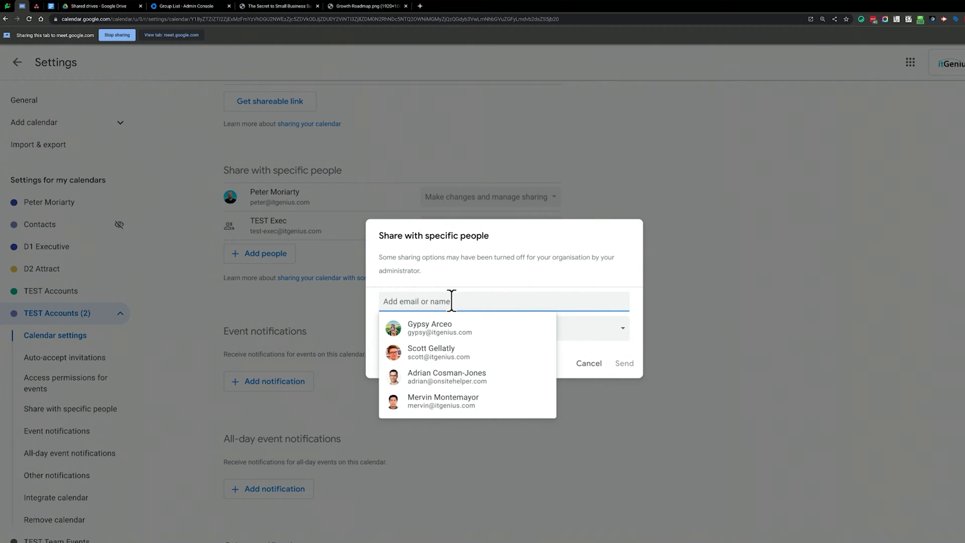
text(test-a)
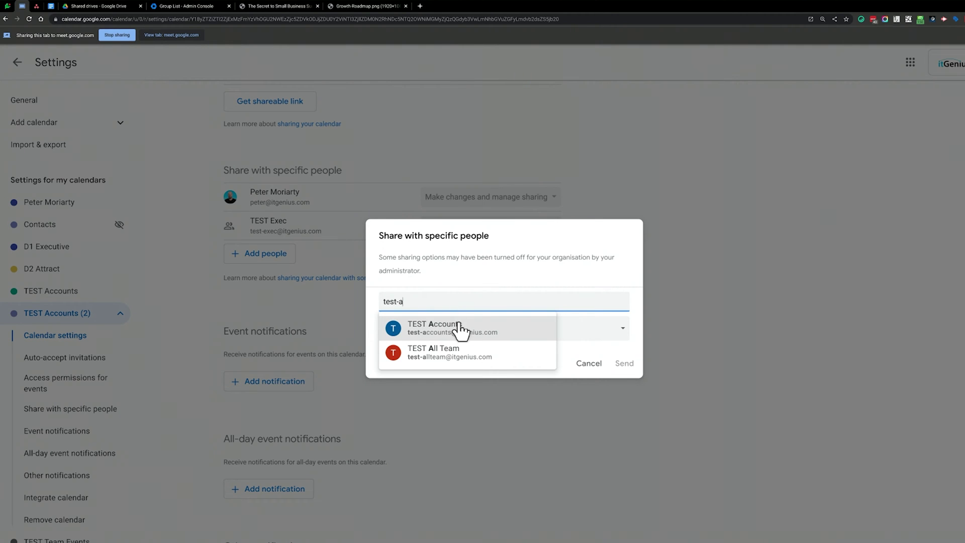
click(459, 329)
click(519, 347)
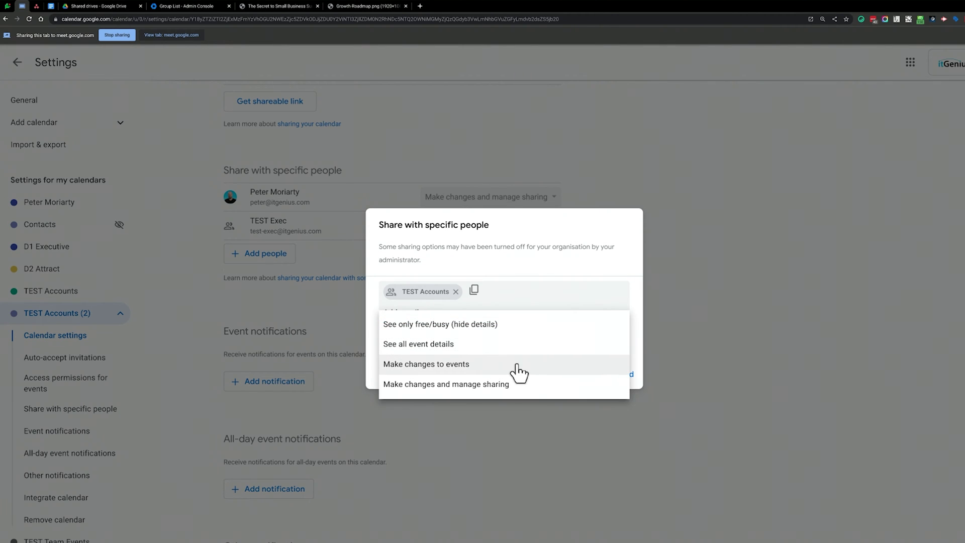
click(519, 372)
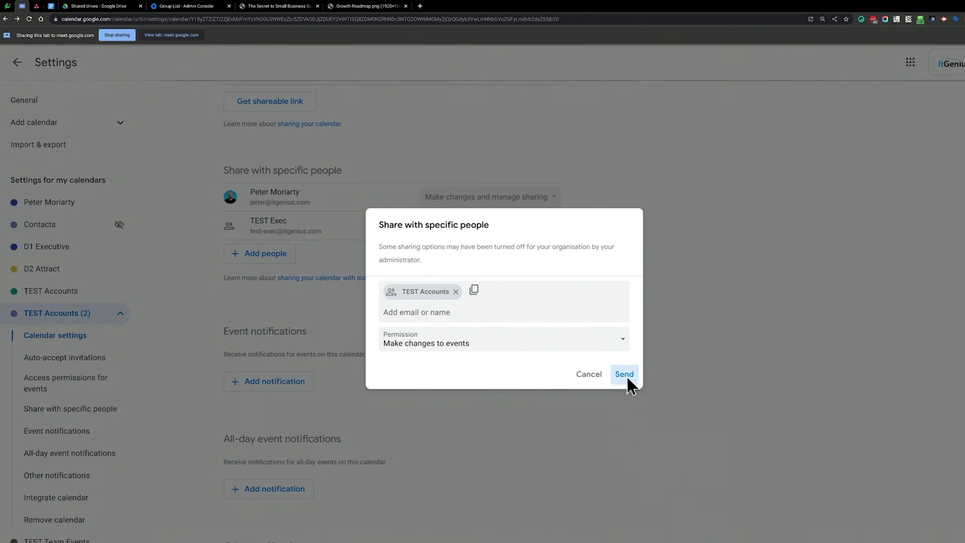
click(624, 375)
Share the calendar with TEST All Team to see all event details, then return to week view.
click(279, 284)
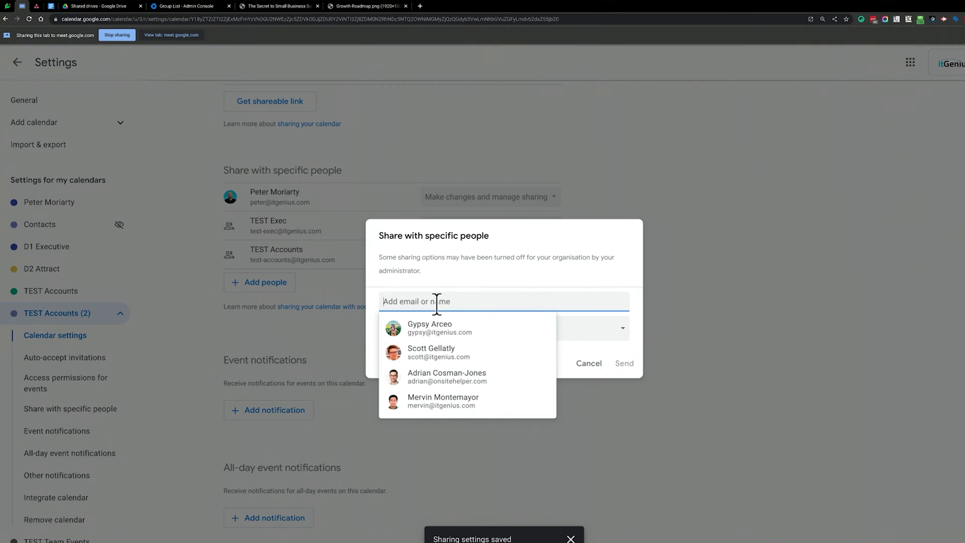
text(test-)
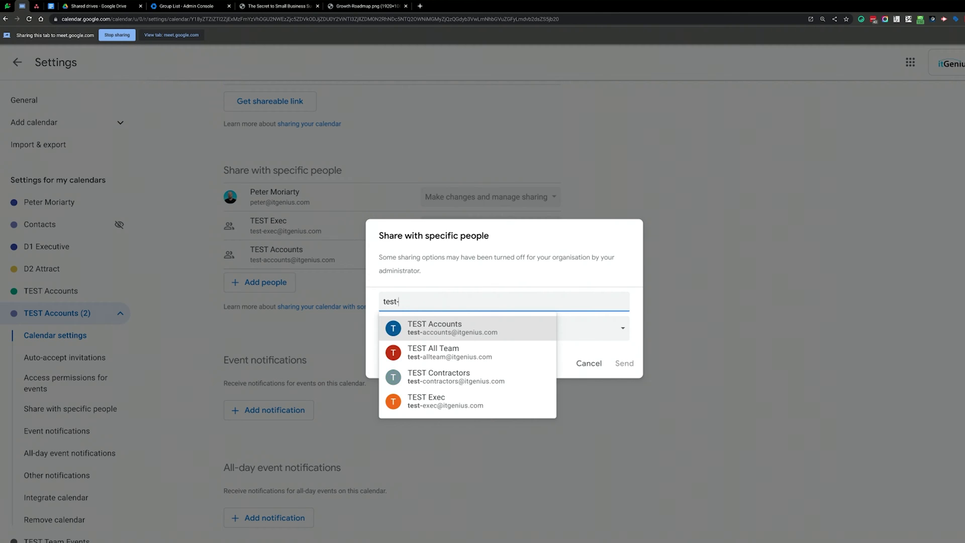
key(Down)
key(Return)
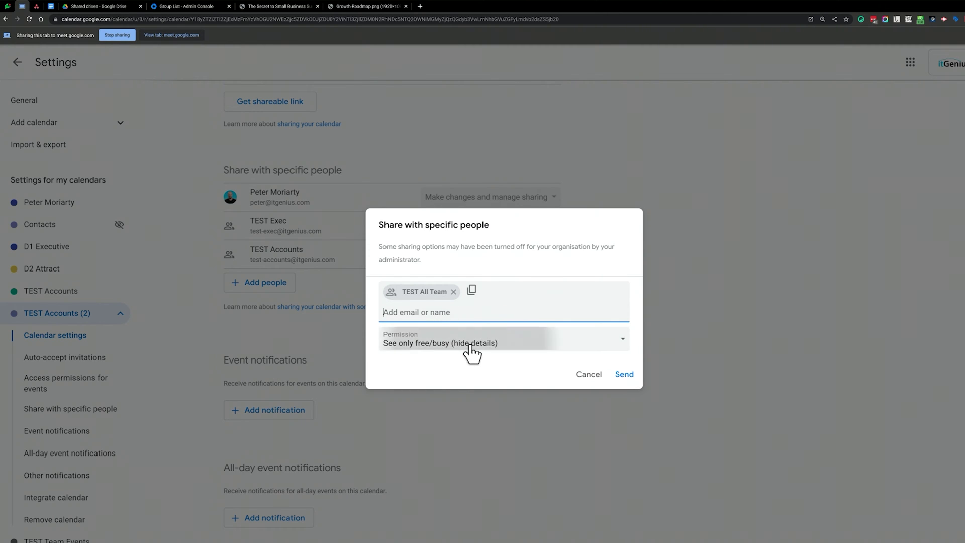
click(467, 350)
click(479, 367)
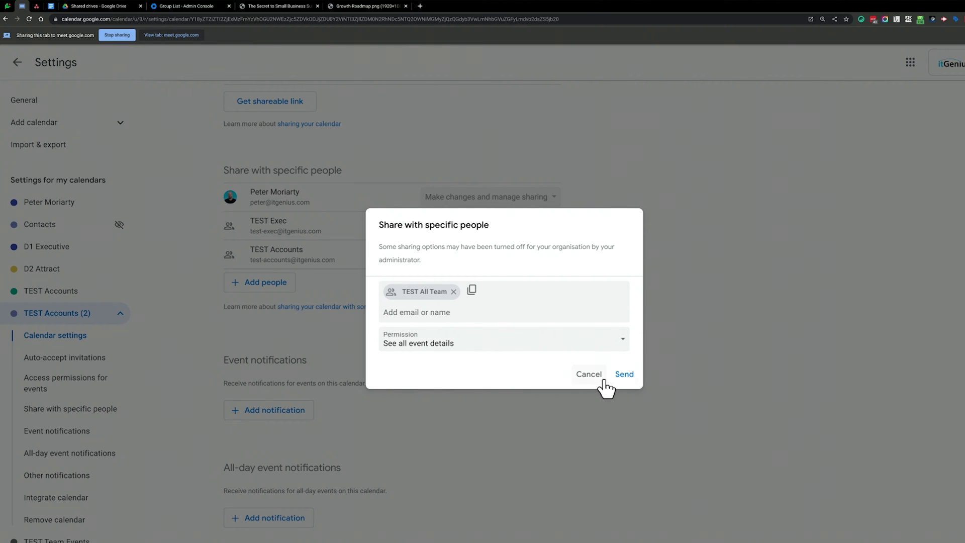
click(631, 373)
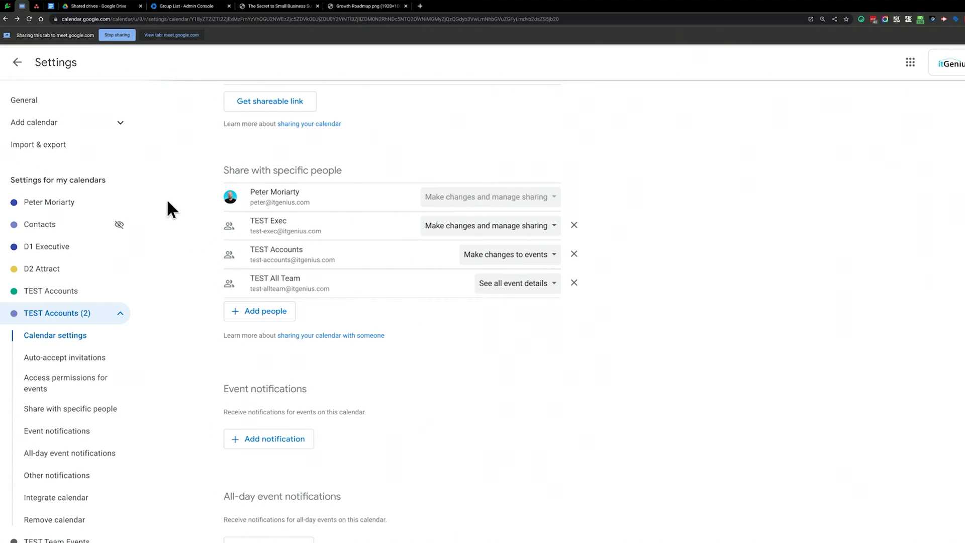
click(17, 62)
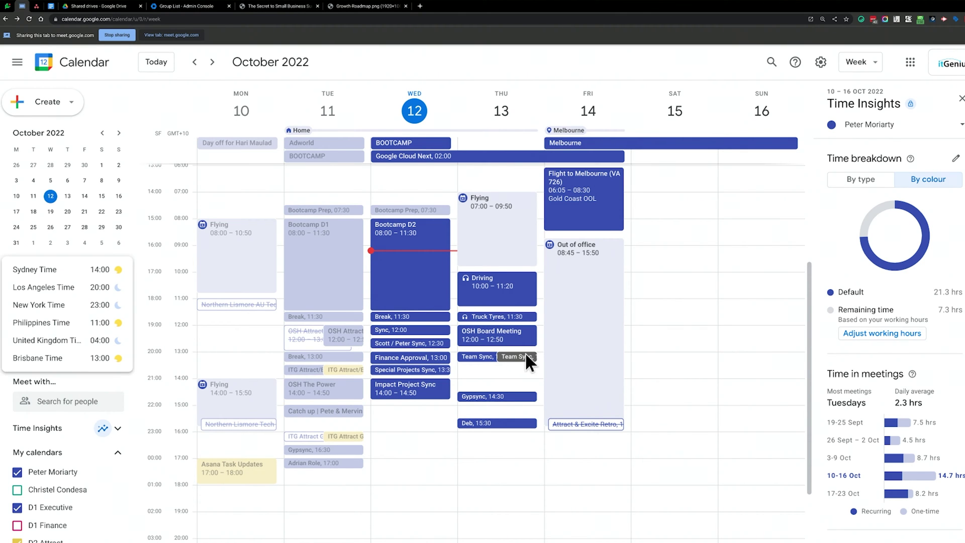
Create an 'Accounts Sync' event Thursday at 13:30, repeating weekly on Thursday.
double_click(522, 357)
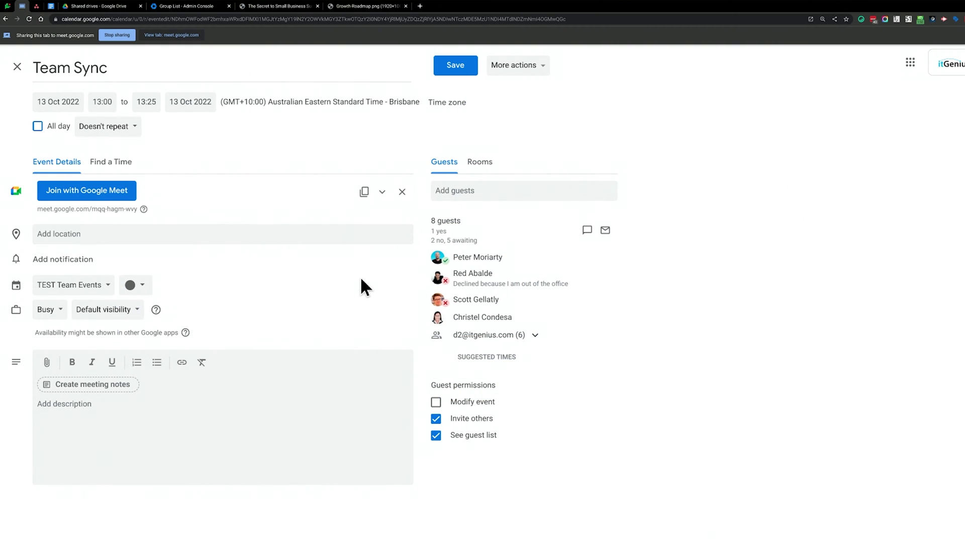
click(14, 67)
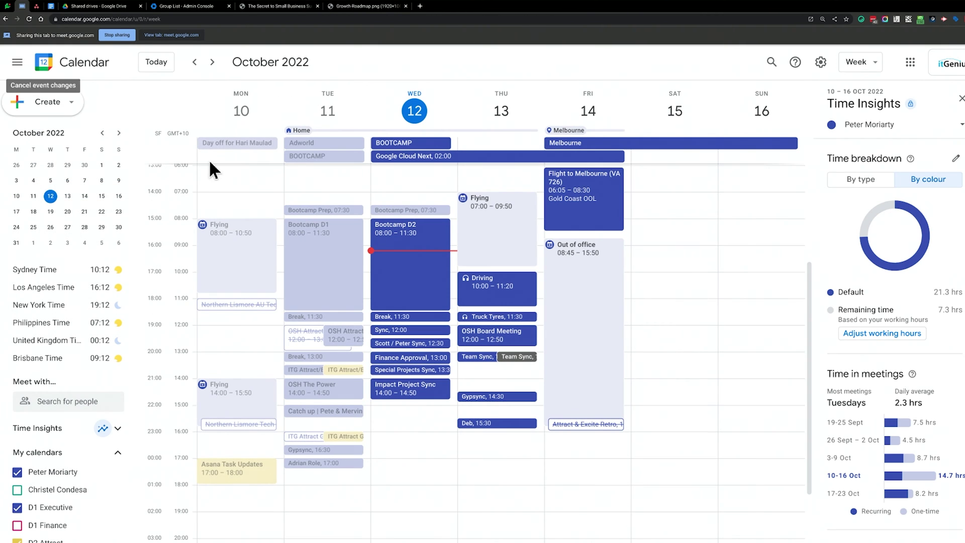
click(513, 371)
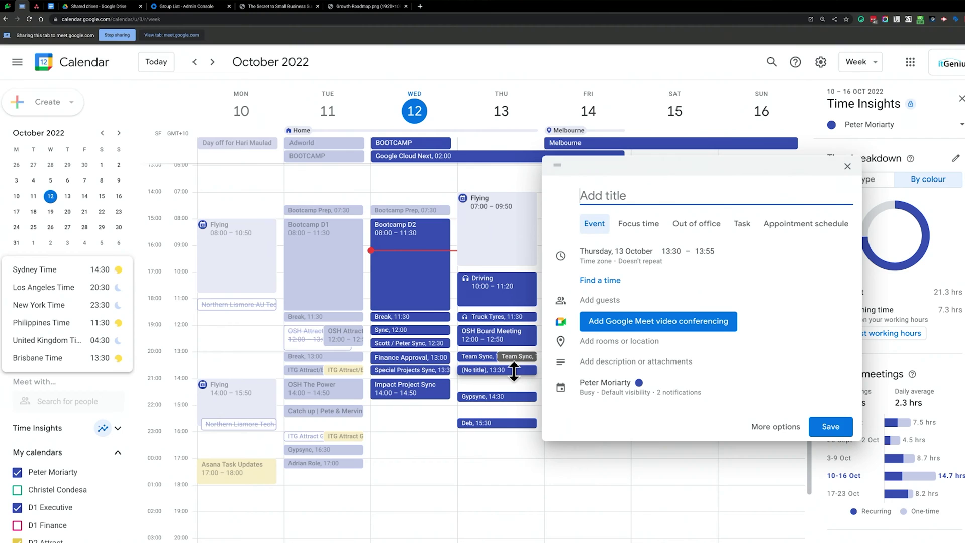
text(Accounts Sync)
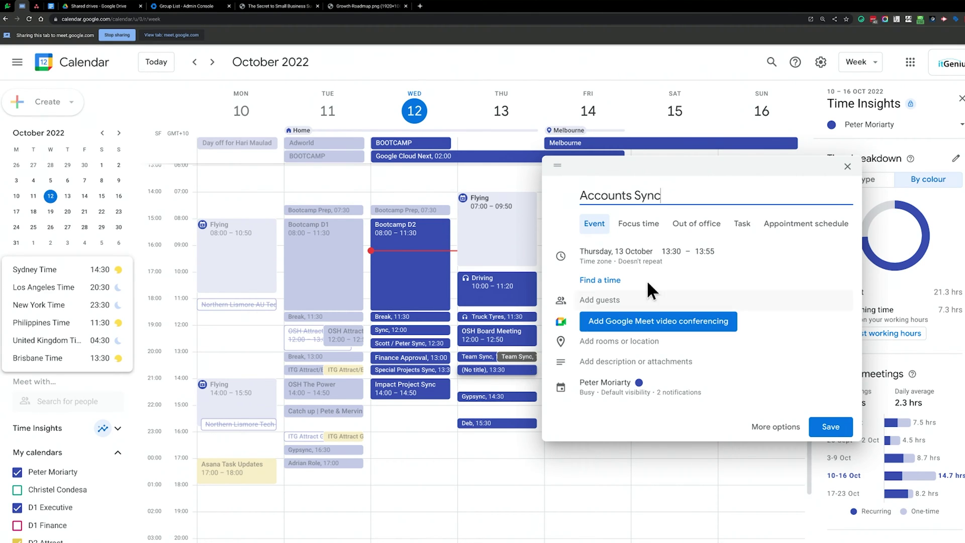
click(653, 258)
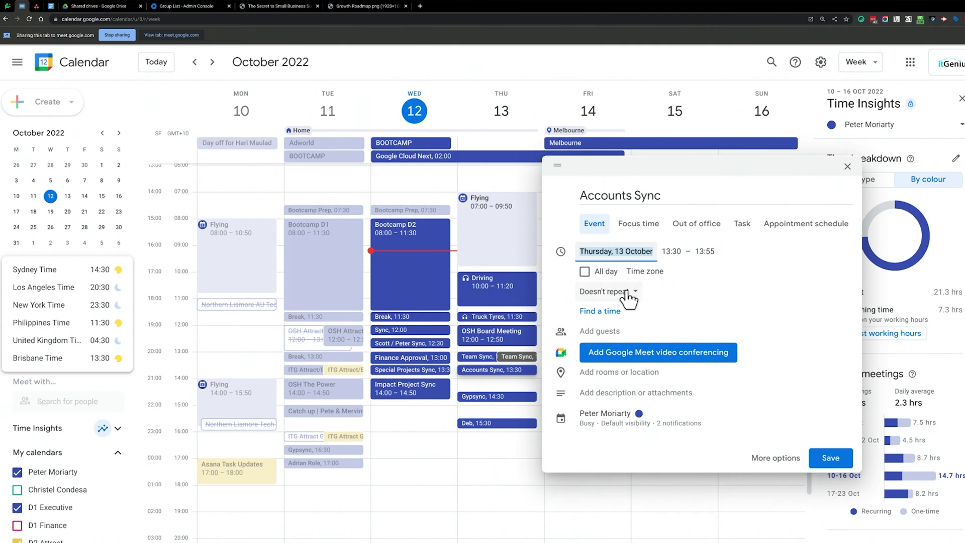
click(626, 293)
click(643, 330)
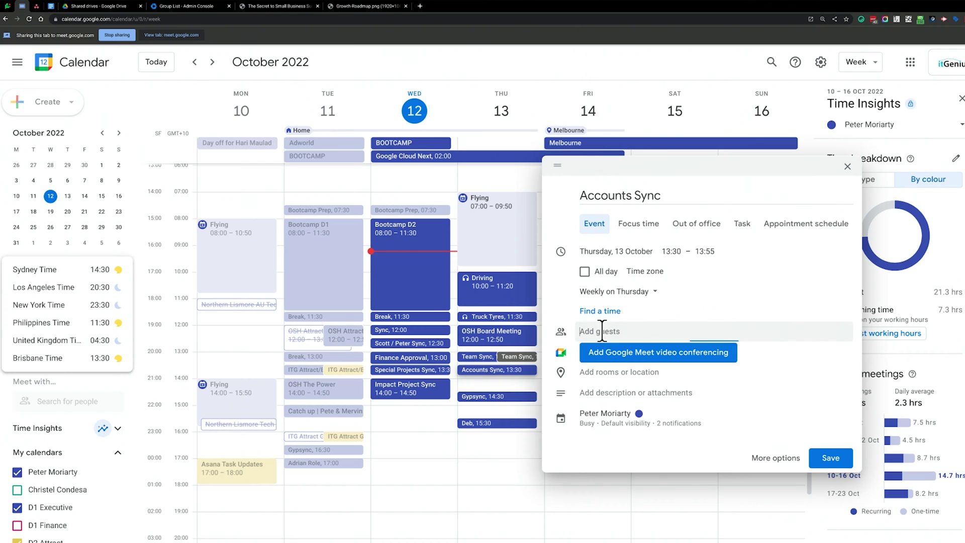
Add the TEST Accounts group as guests, save the event and send the email invitations.
click(632, 331)
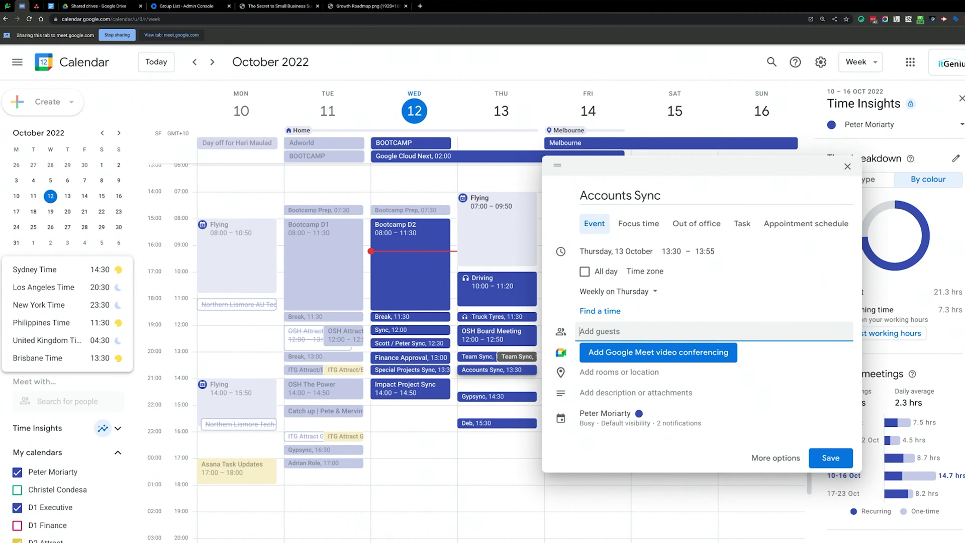
text(test-a)
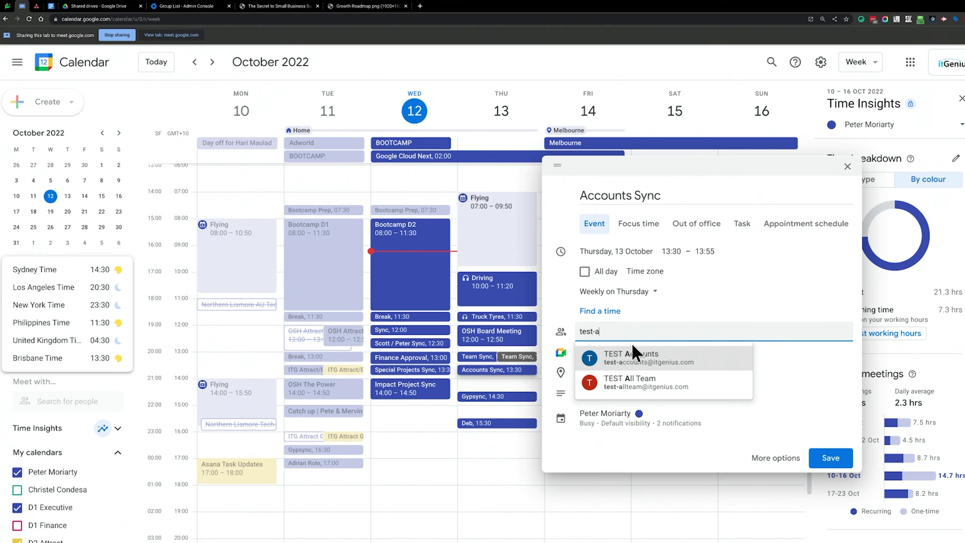
click(633, 355)
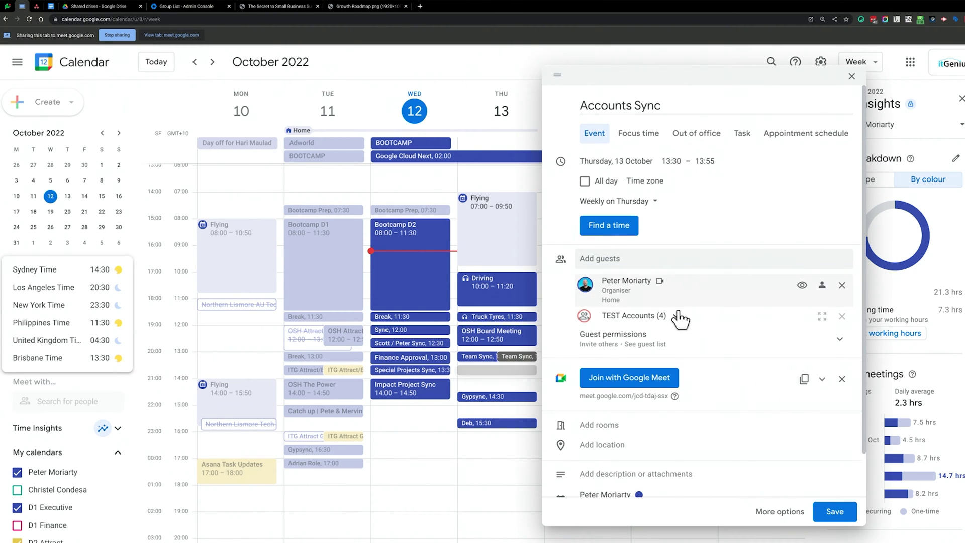
click(677, 315)
mouse_move(676, 321)
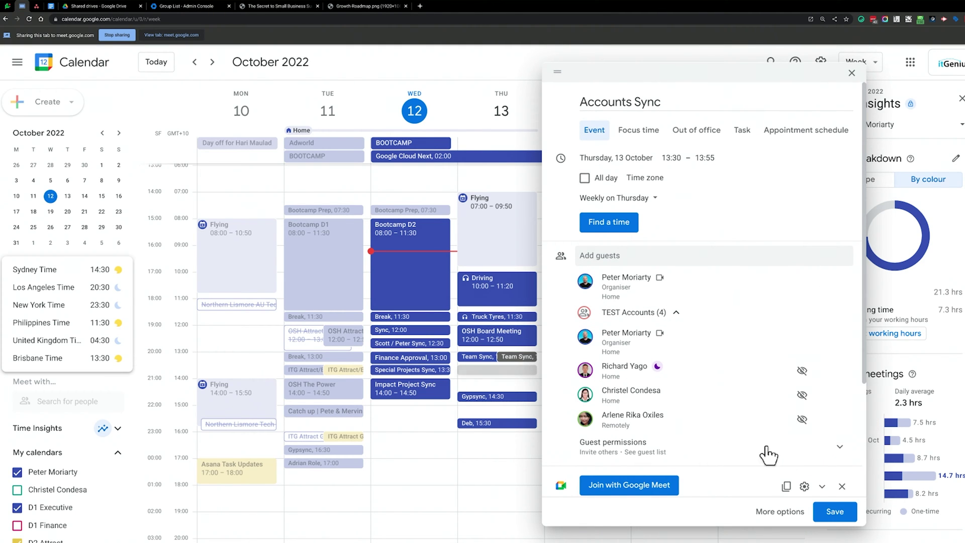
click(836, 512)
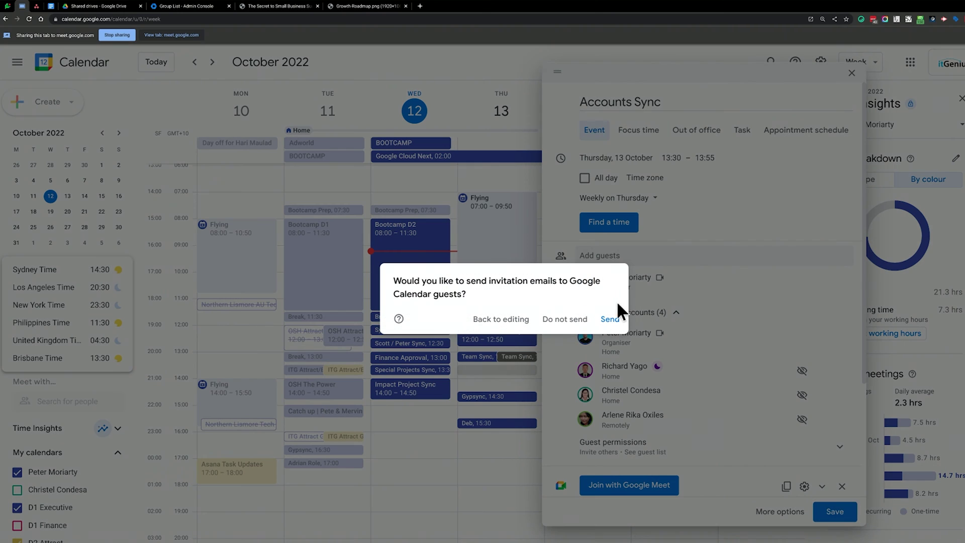
click(610, 320)
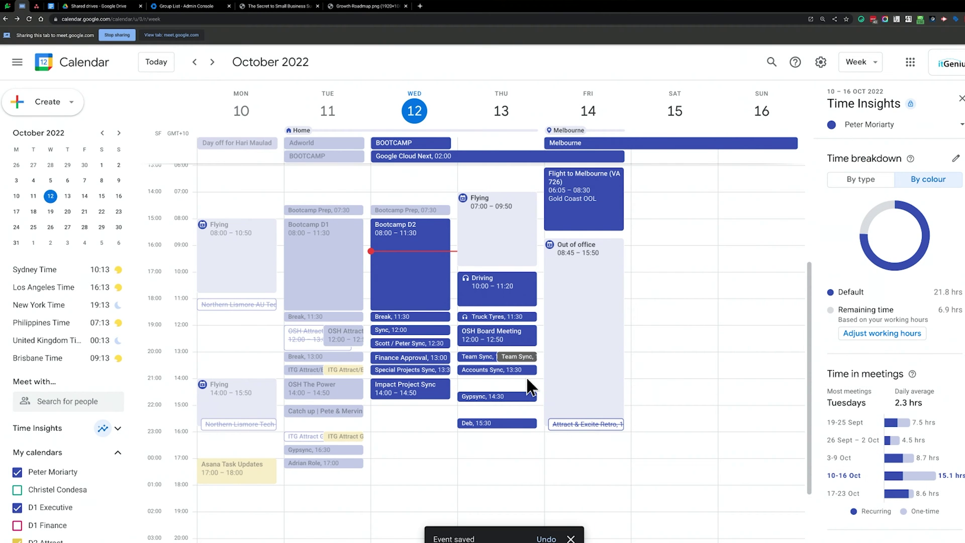
Move the Accounts Sync event onto the TEST Accounts (2) calendar and save it.
double_click(519, 371)
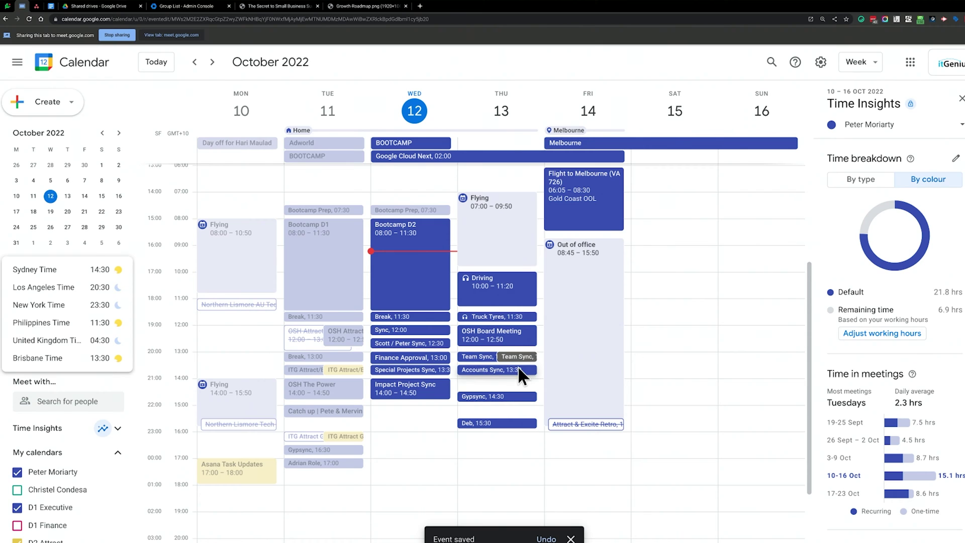
click(93, 334)
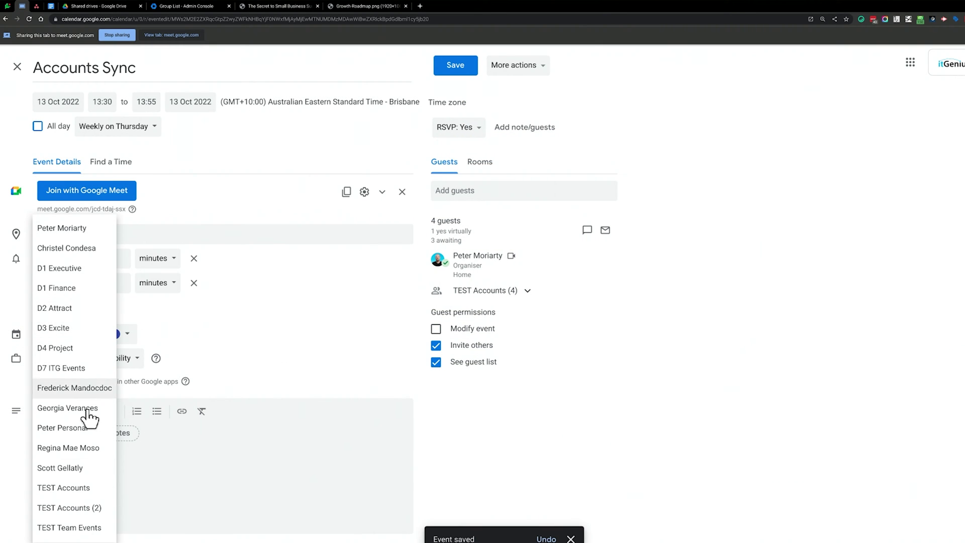
key(Return)
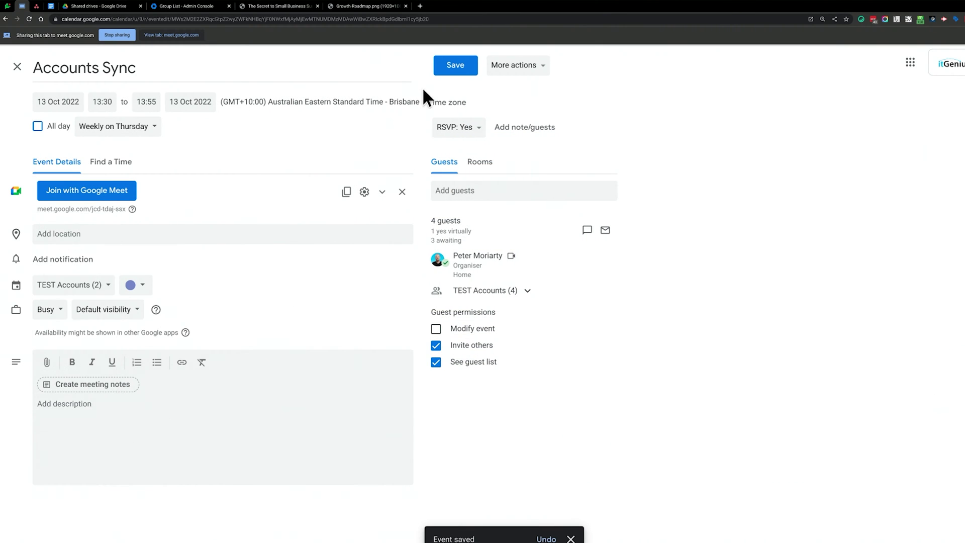
click(133, 288)
click(278, 259)
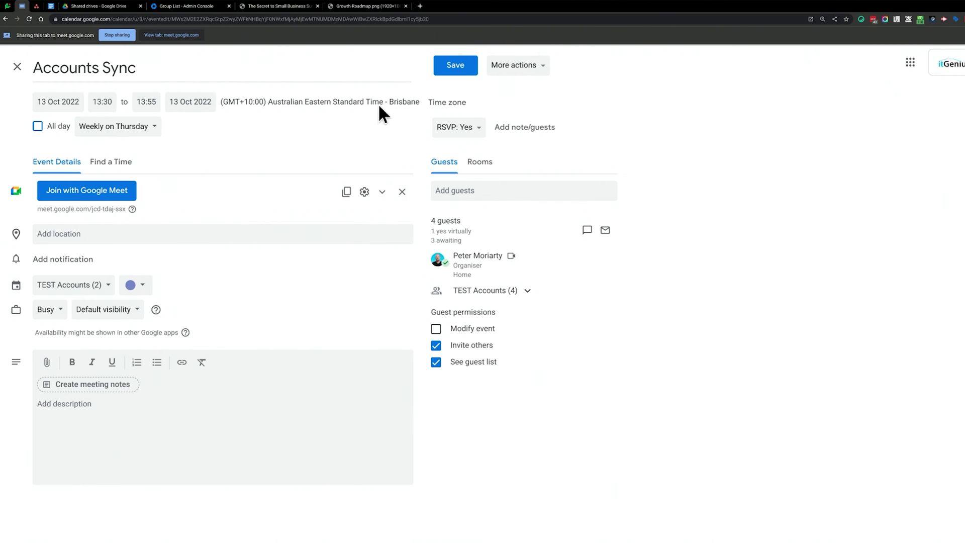
click(460, 67)
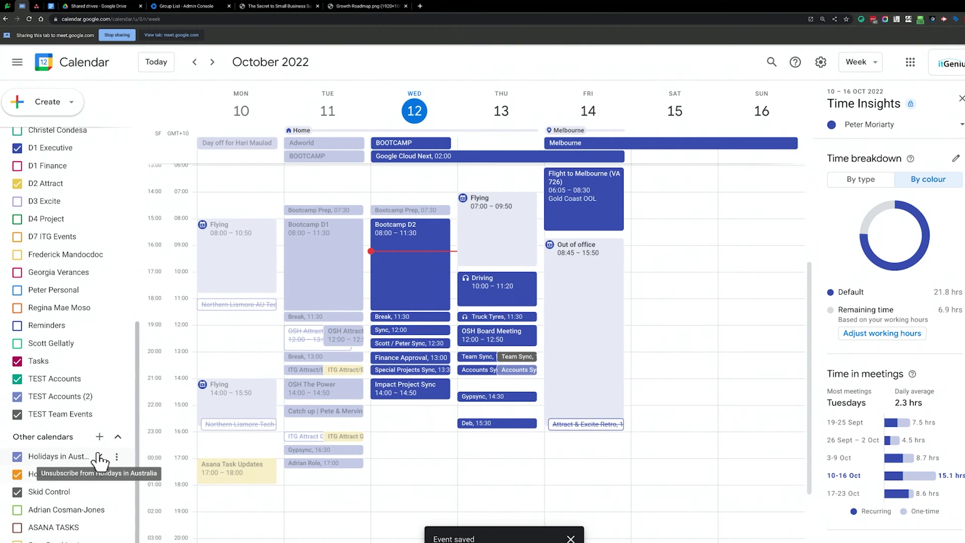
Change the TEST Accounts (2) calendar's colour to purple.
click(117, 397)
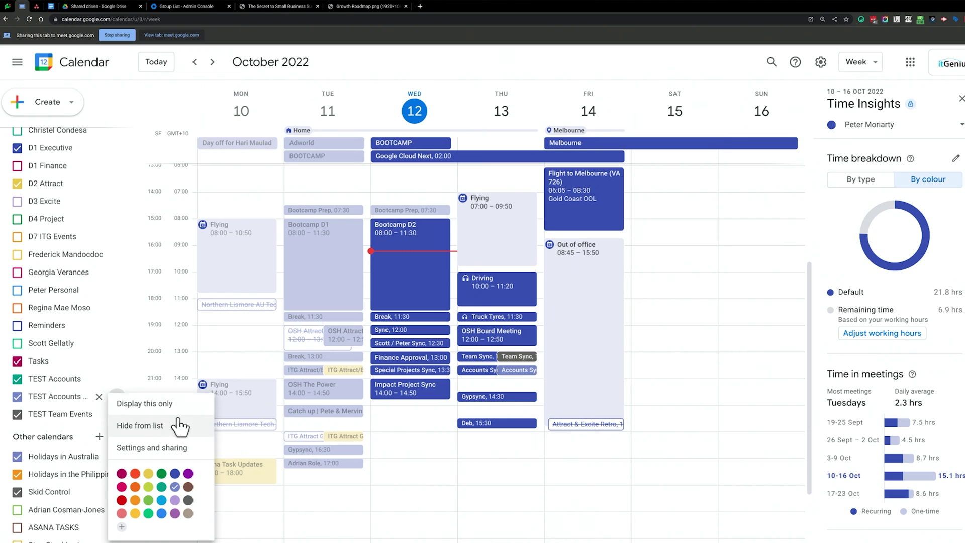
click(187, 475)
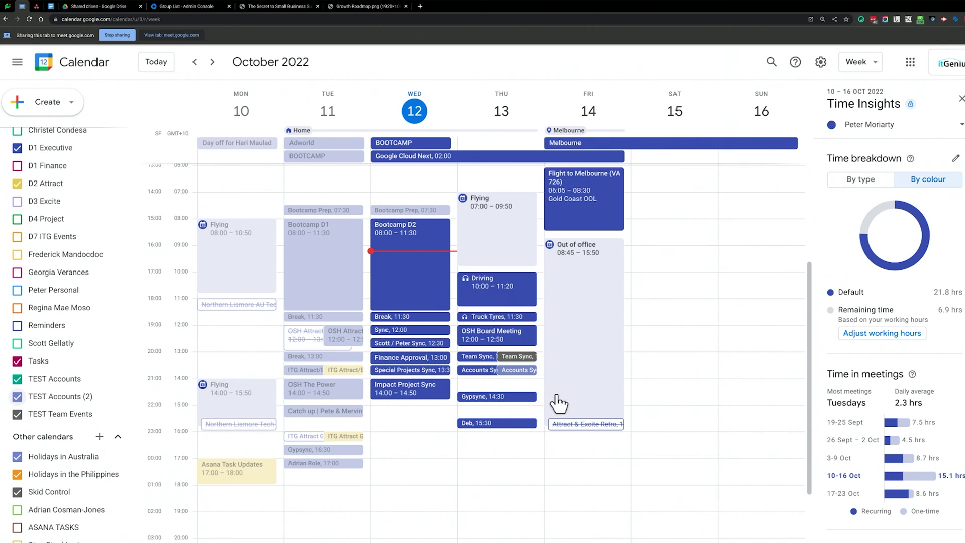
scroll(525, 410, up, 1)
click(523, 399)
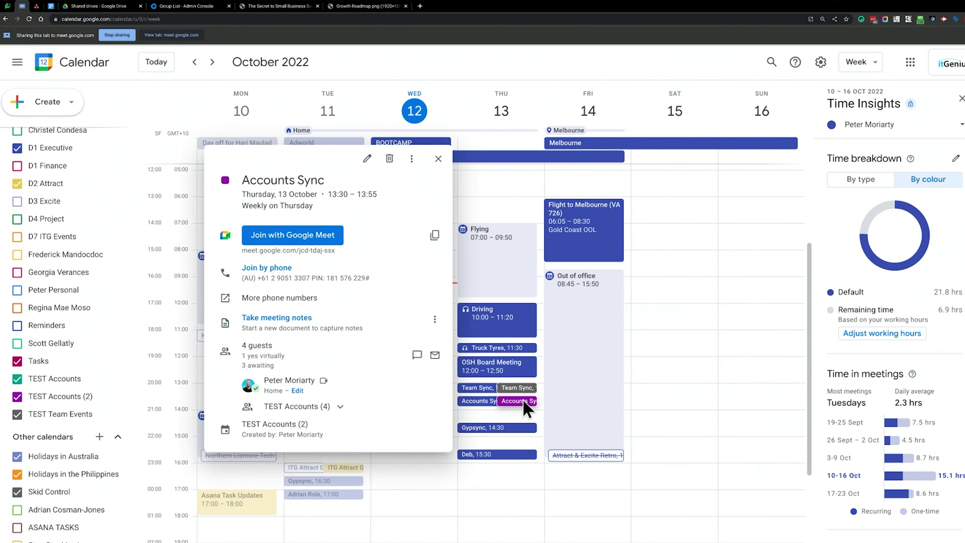
click(349, 408)
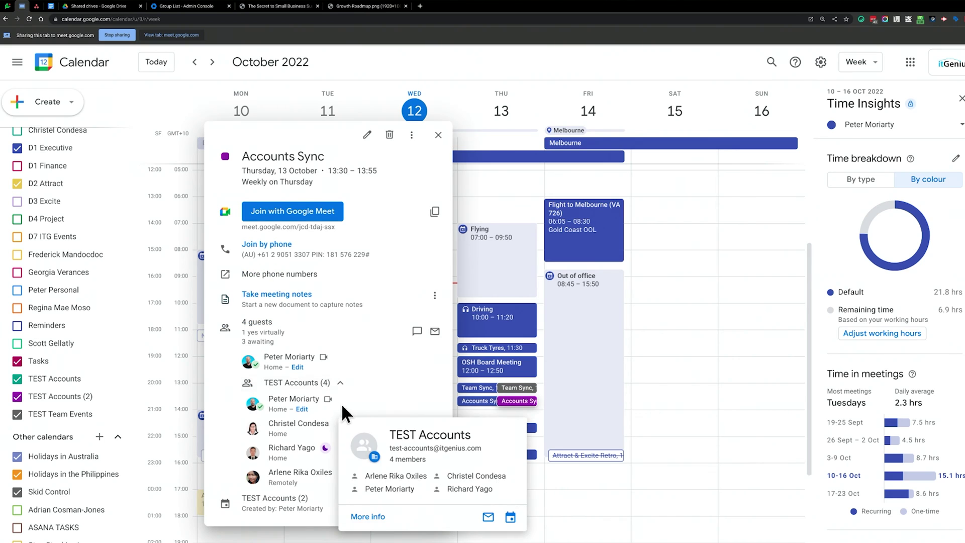
click(390, 384)
click(311, 406)
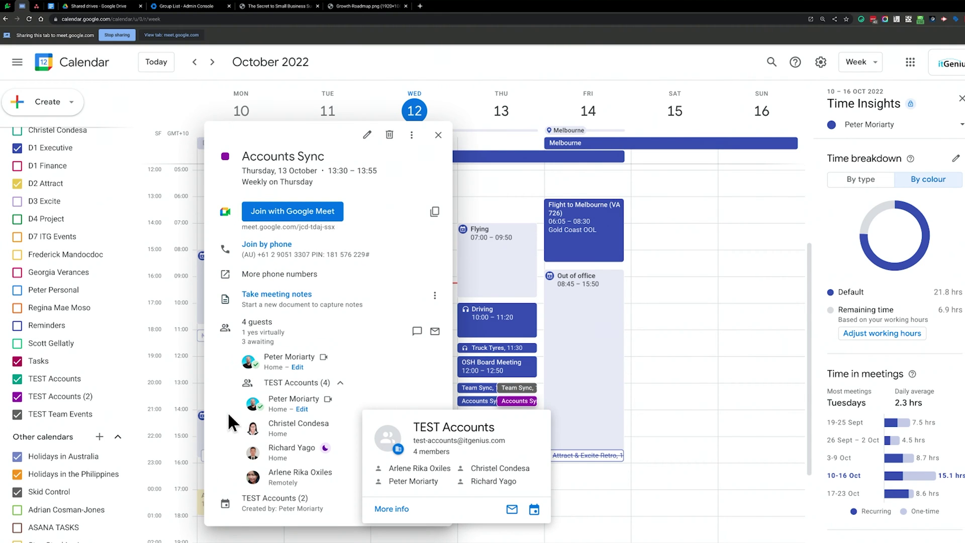
click(340, 383)
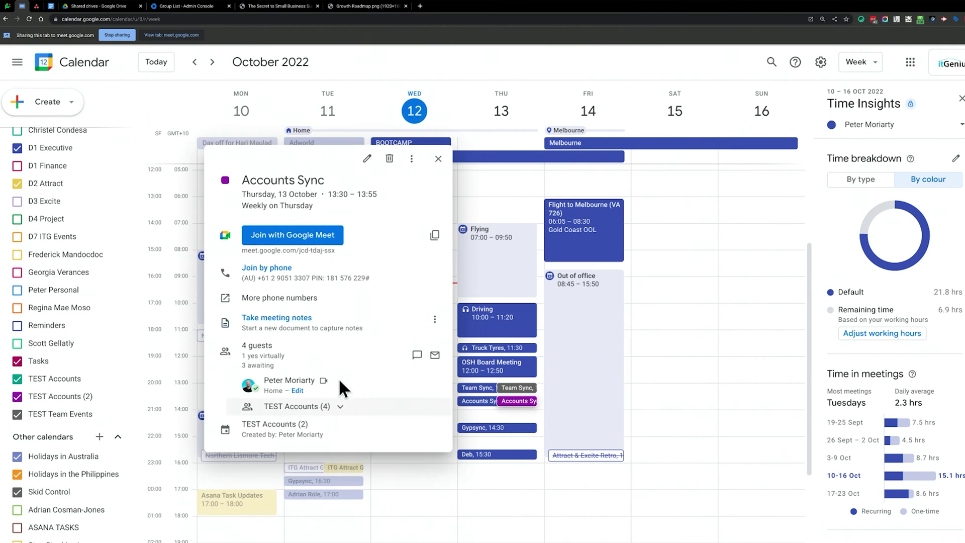
click(213, 61)
click(214, 61)
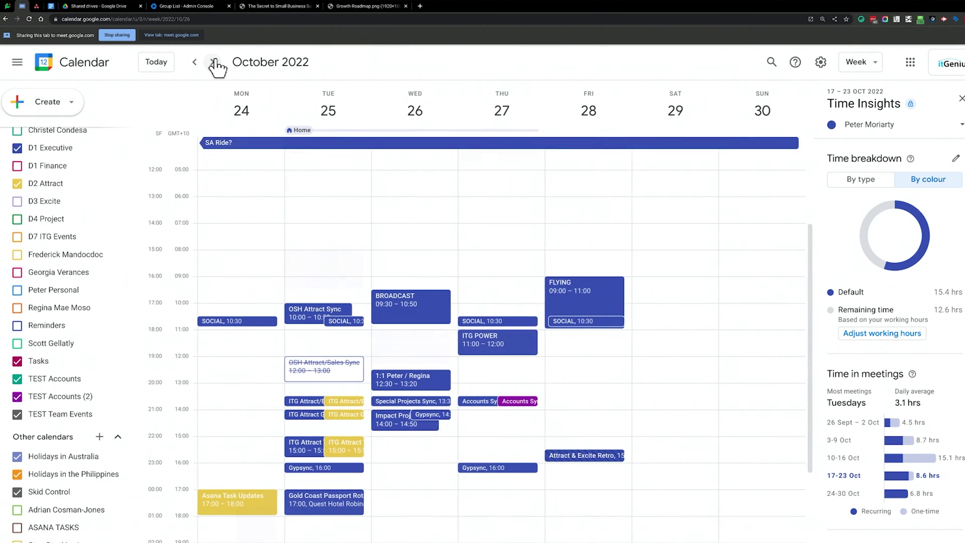
click(162, 63)
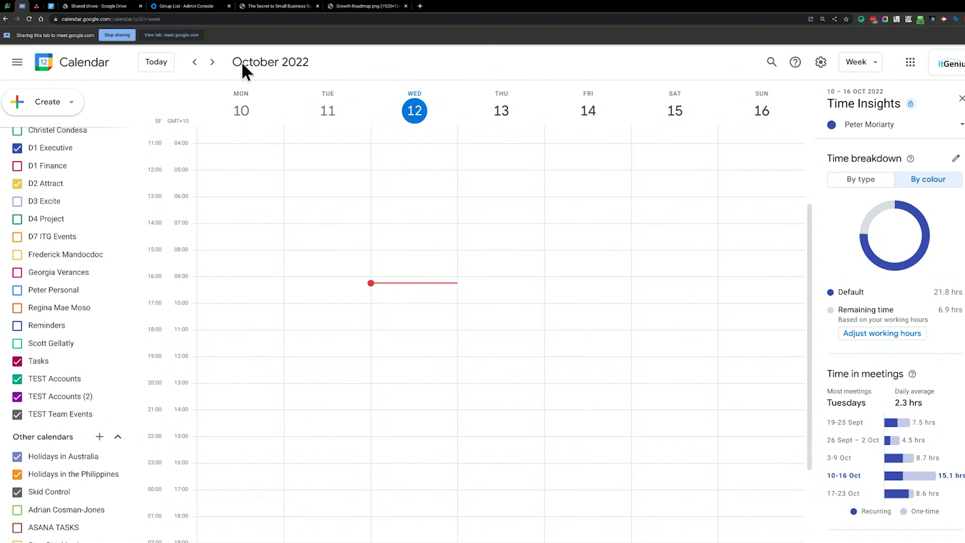
View the test account's Gmail inbox with its 6 messages, then return to Google Calendar.
click(953, 63)
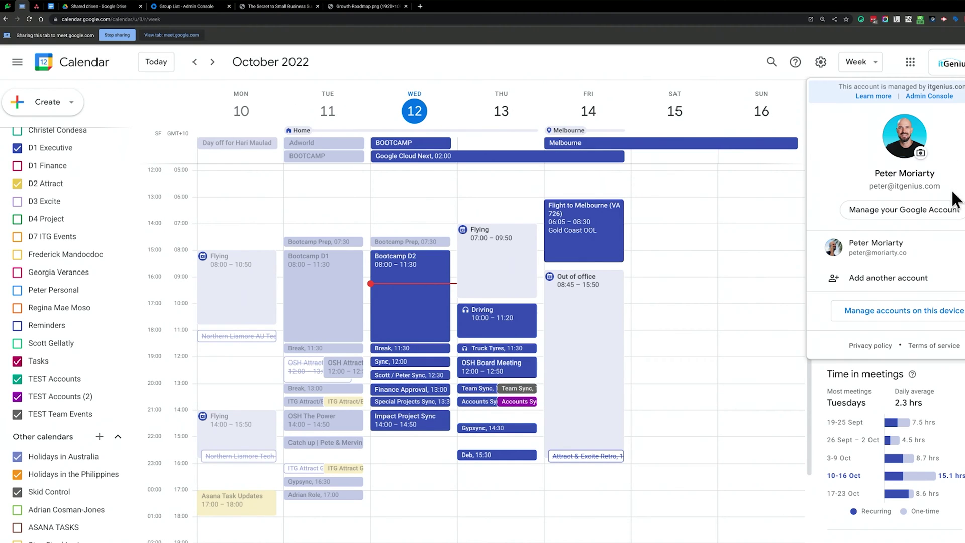
click(645, 53)
click(419, 6)
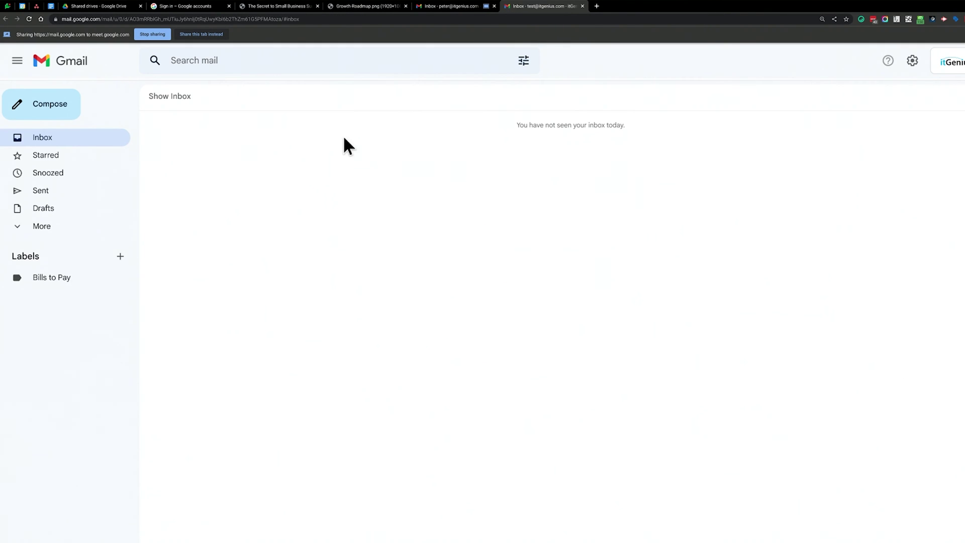
click(186, 97)
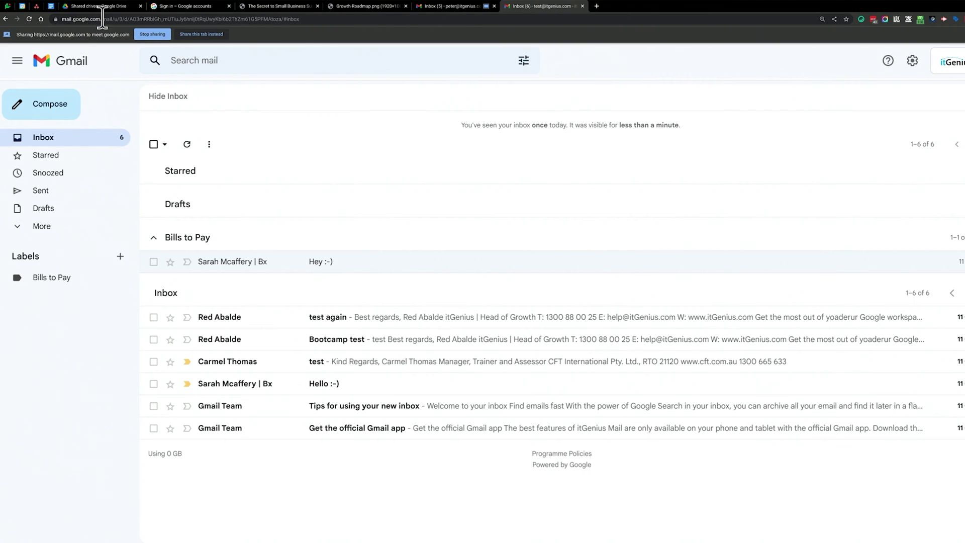
click(22, 6)
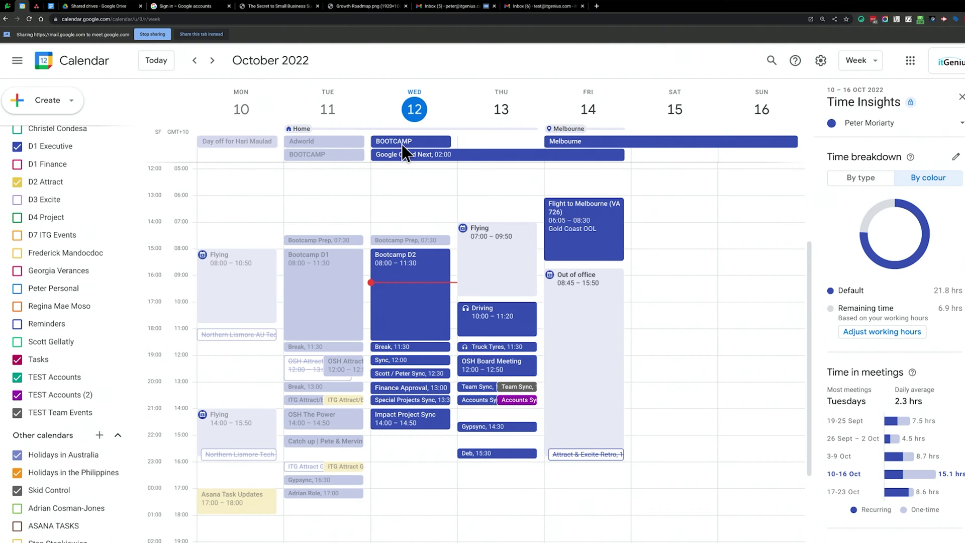
double_click(527, 399)
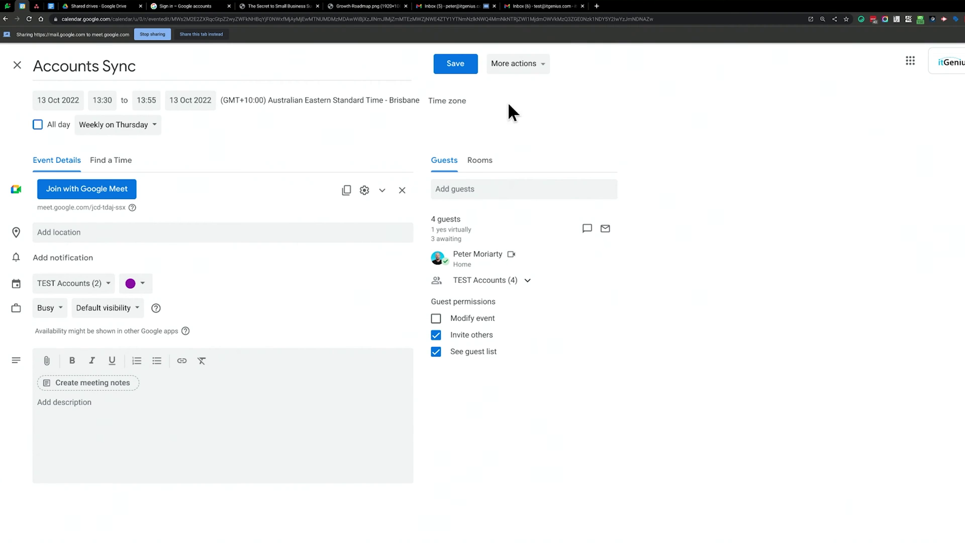
click(214, 34)
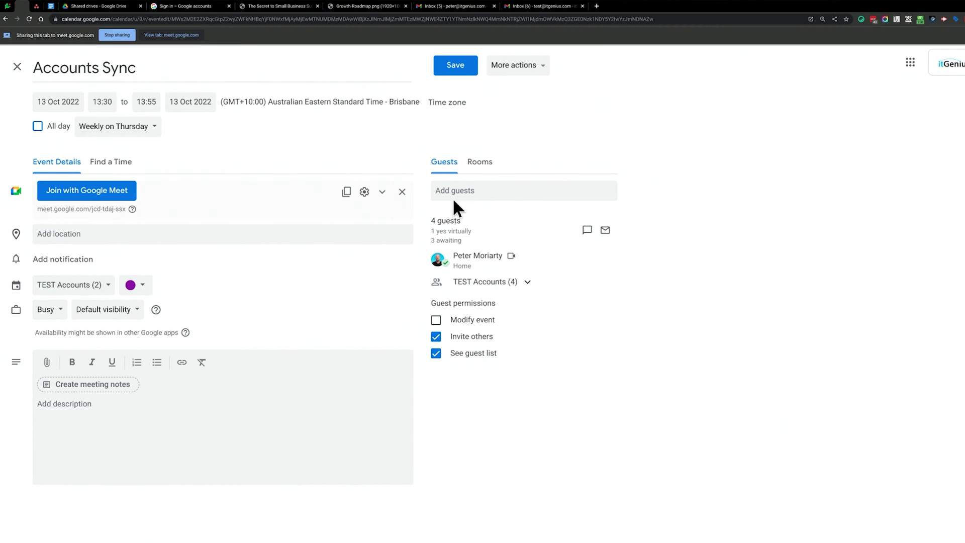
click(512, 190)
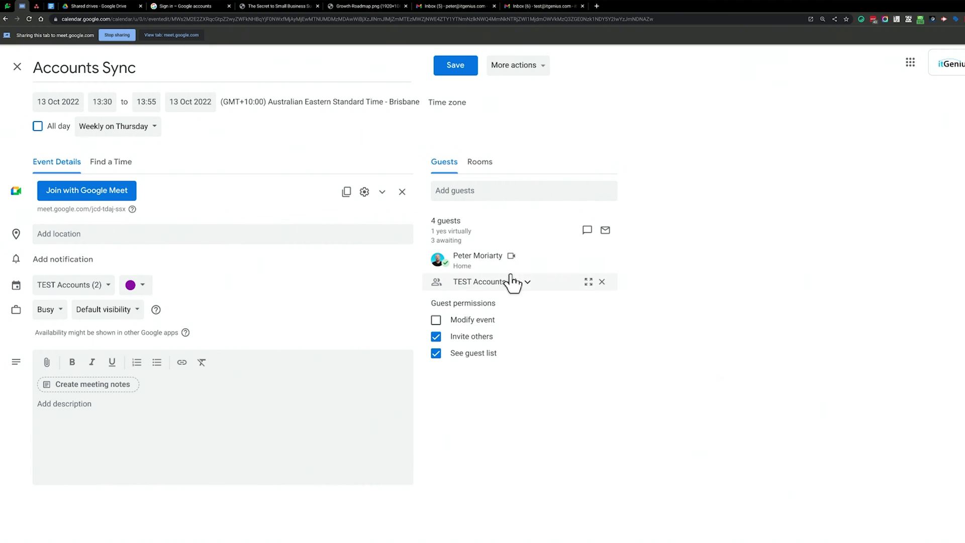
click(17, 67)
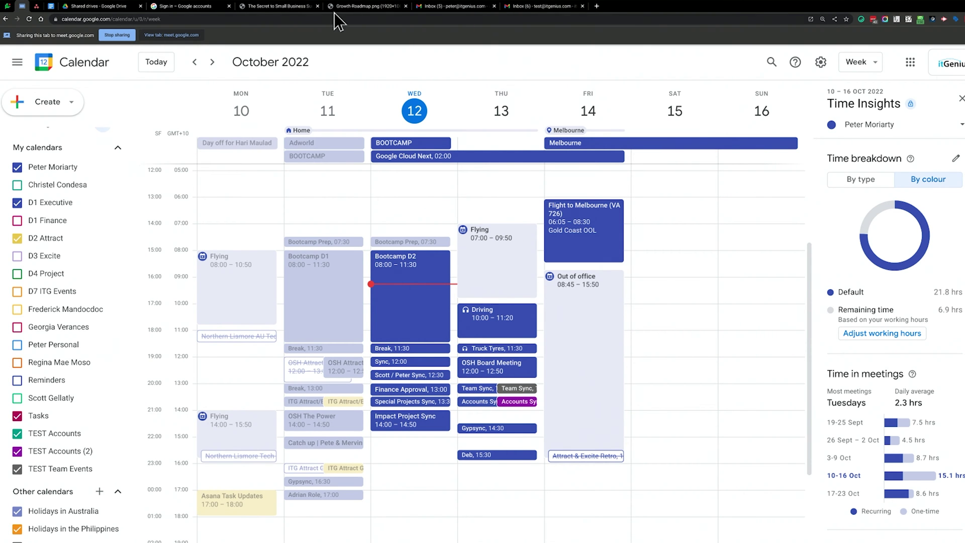
click(186, 6)
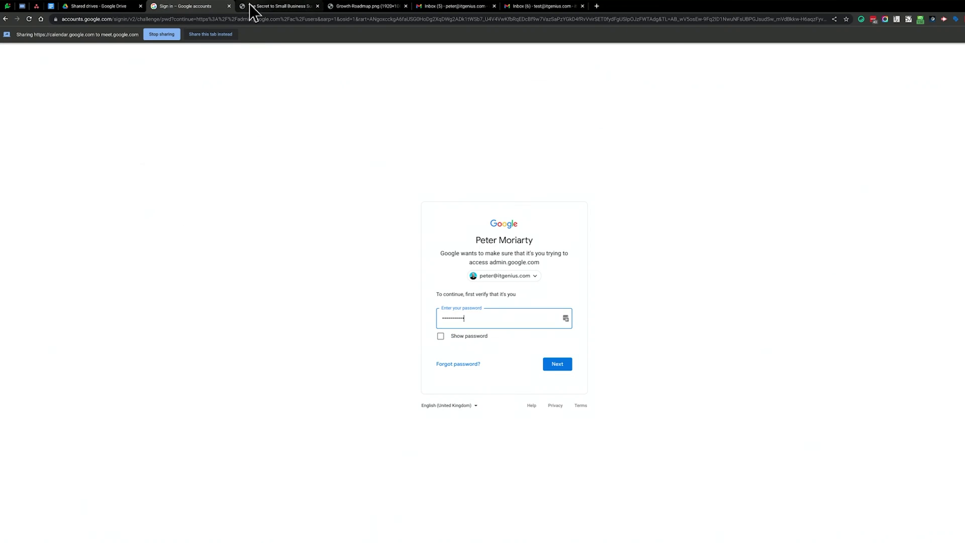
Verify the password in Admin console and filter the Groups list by 'test'.
middle_click(254, 7)
middle_click(254, 7)
key(Return)
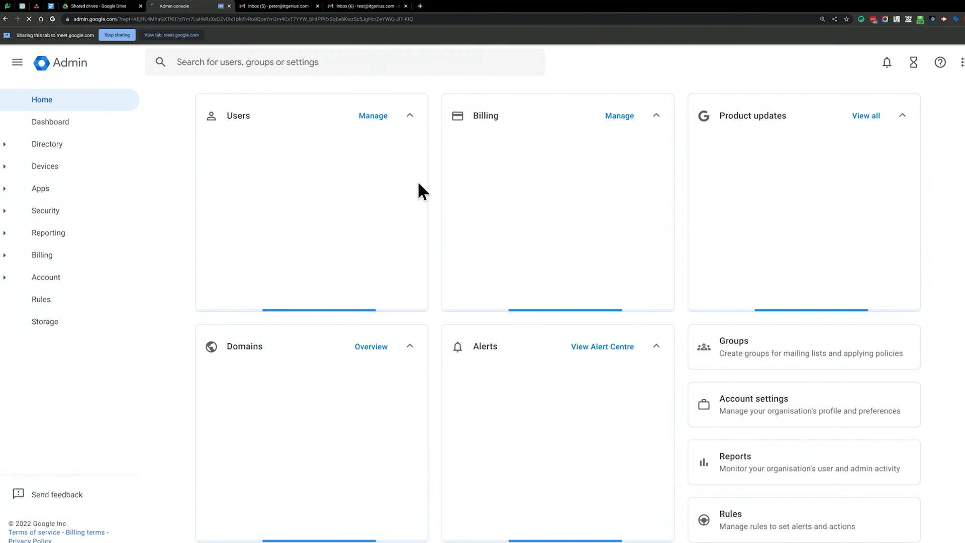
click(798, 388)
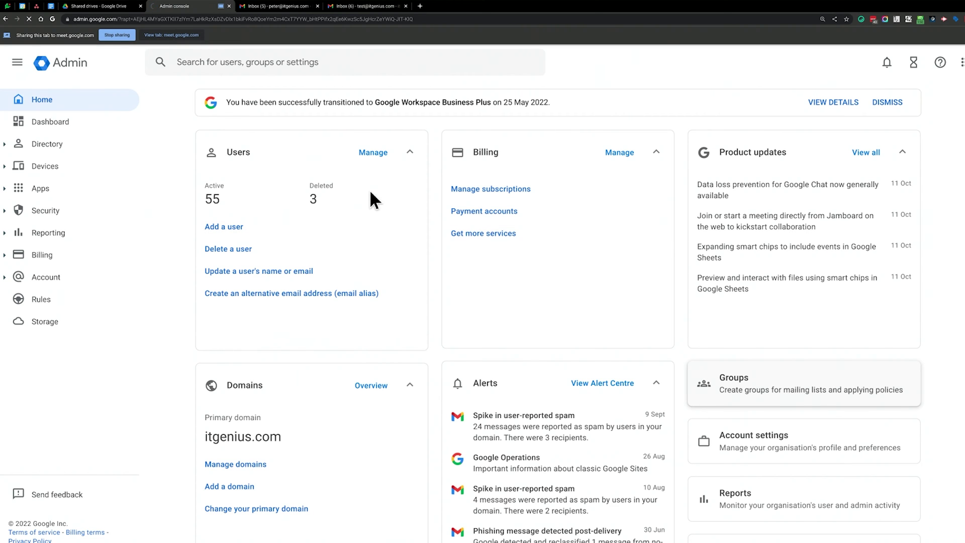
text(test)
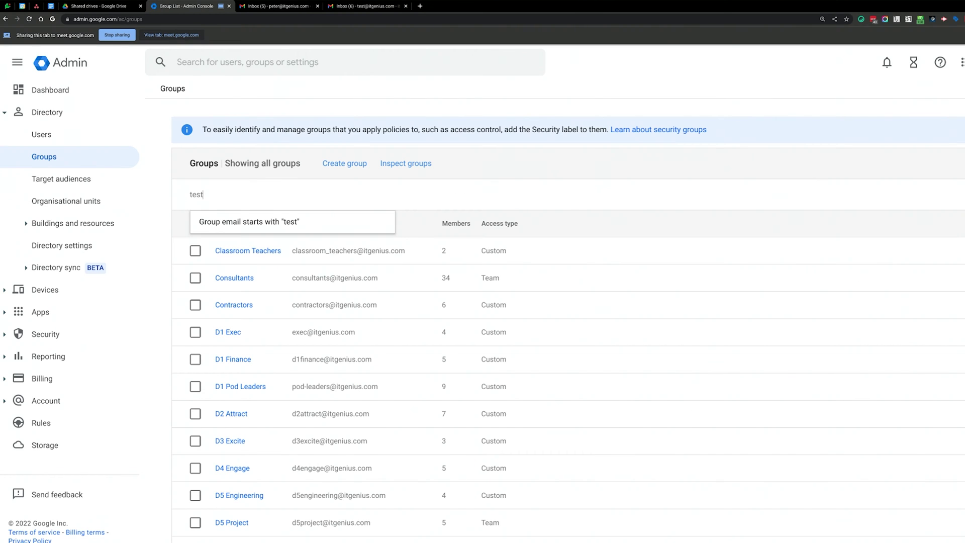
key(Return)
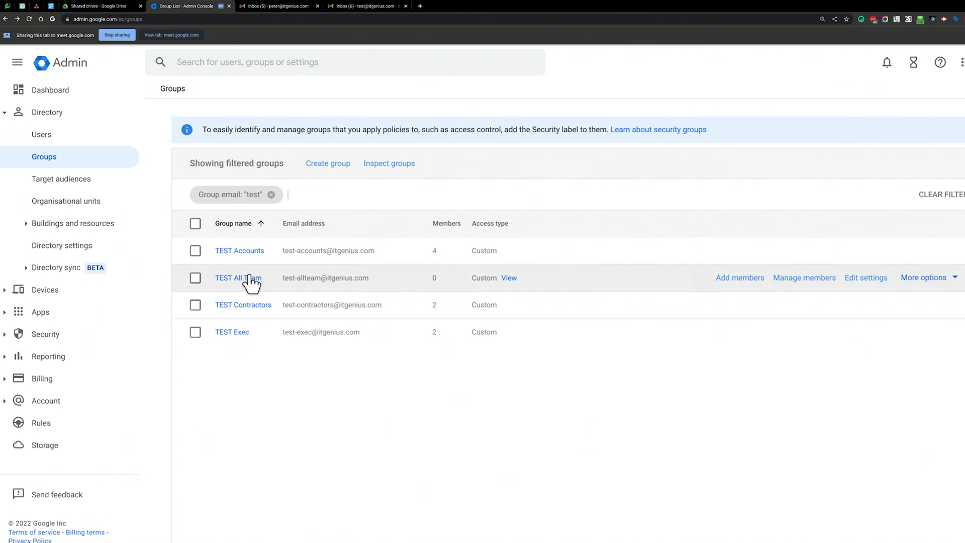
Add the test user to the TEST Accounts group, bringing it to 5 direct members.
click(251, 253)
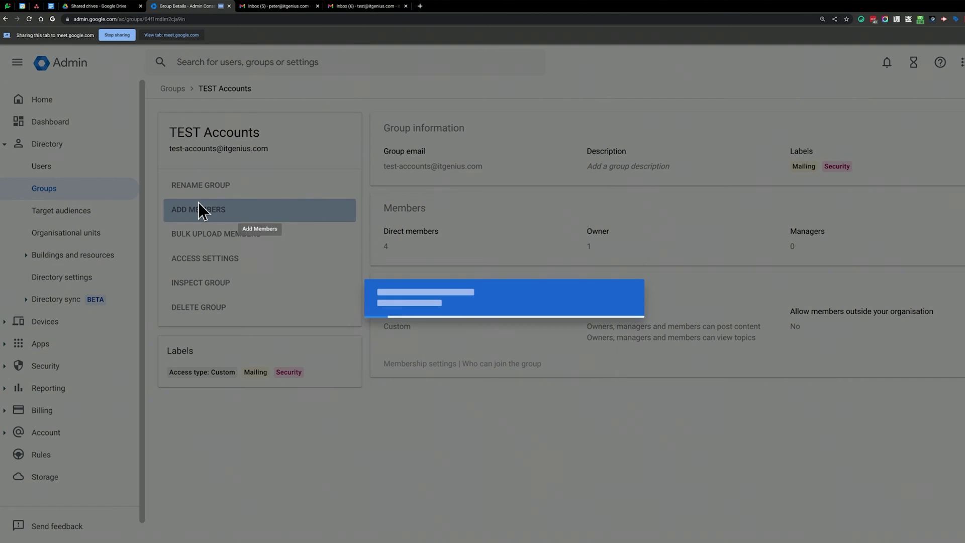
click(200, 209)
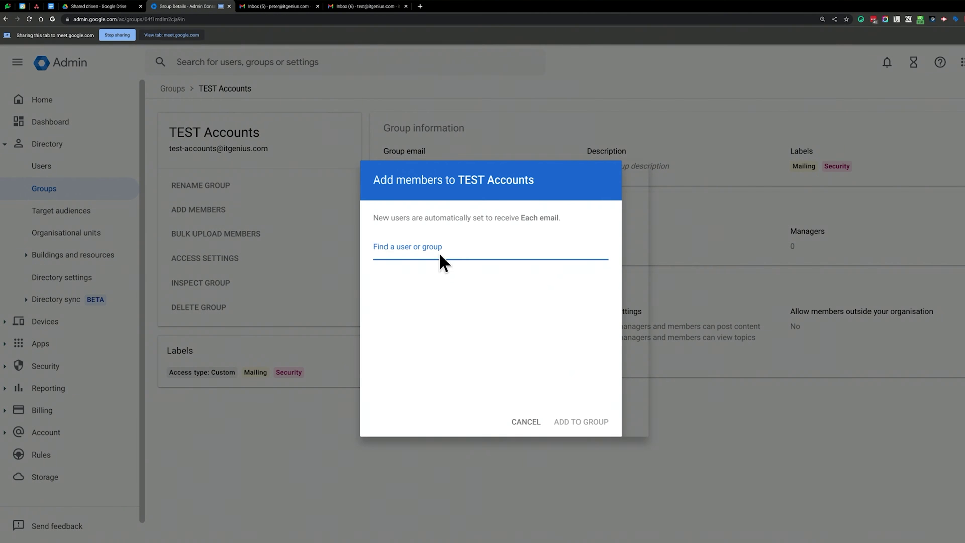
text(test)
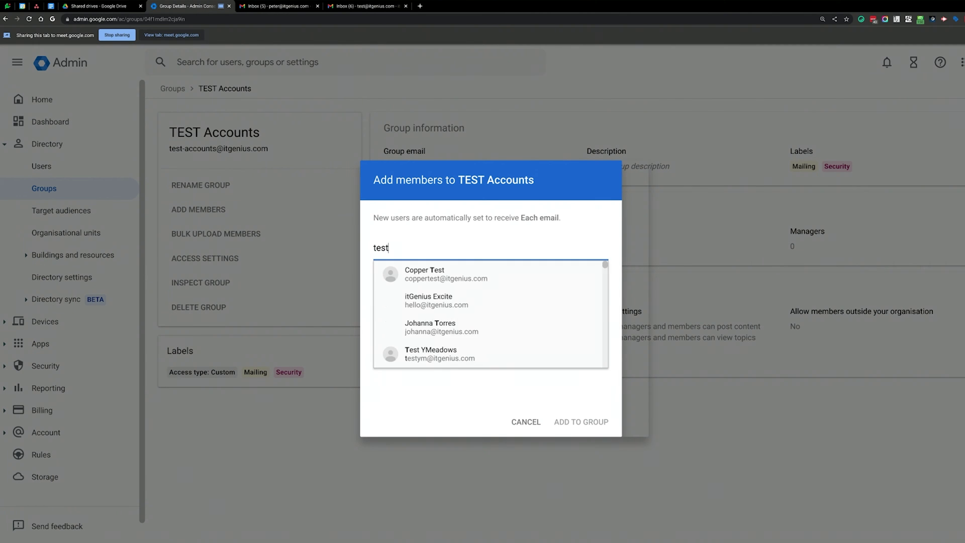
scroll(462, 309, down, 1)
click(472, 310)
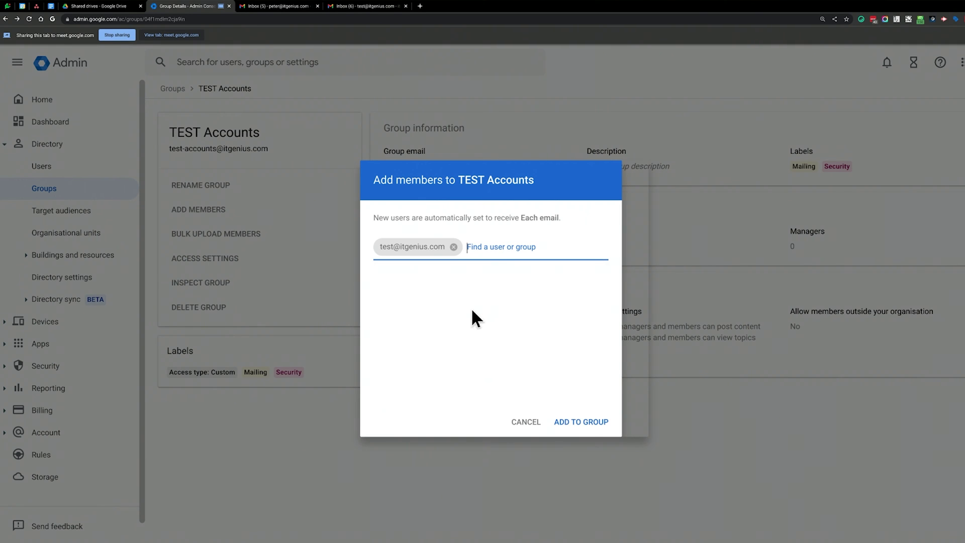
click(571, 422)
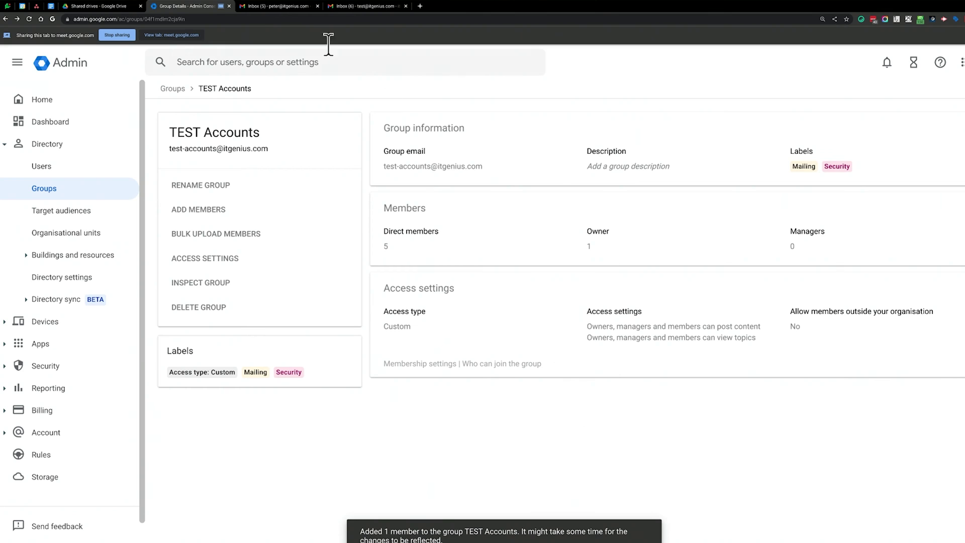
click(23, 6)
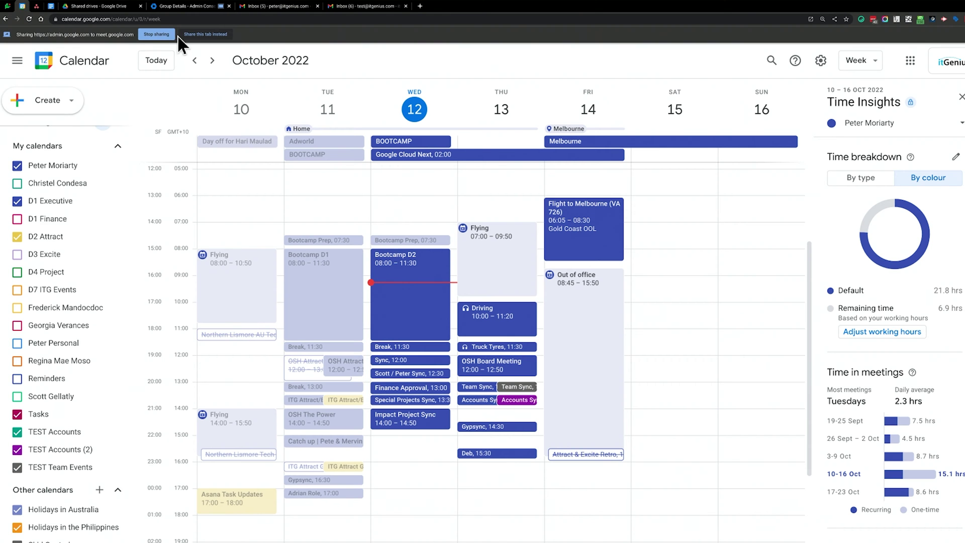
Confirm the Accounts Sync guest list shows TEST Accounts (5), then go to the test inbox.
click(185, 34)
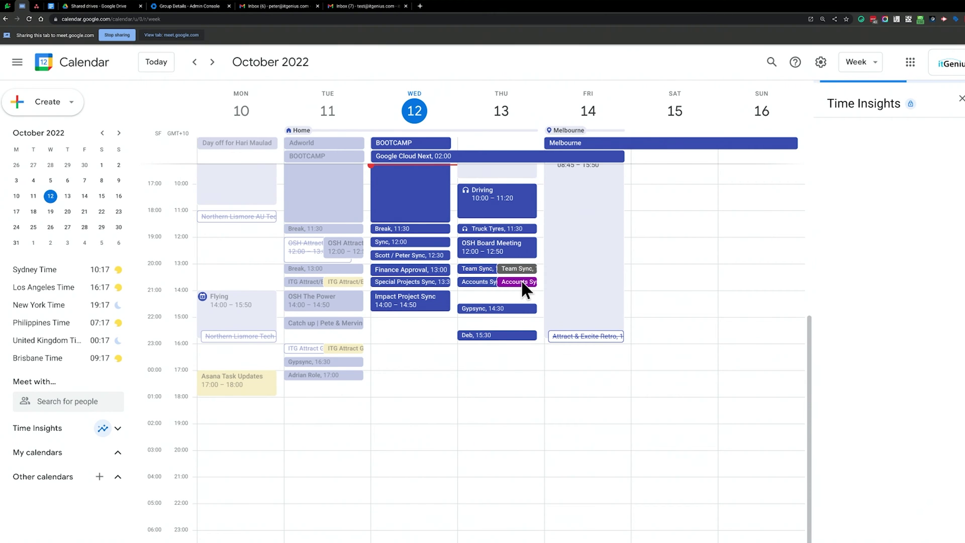
click(524, 283)
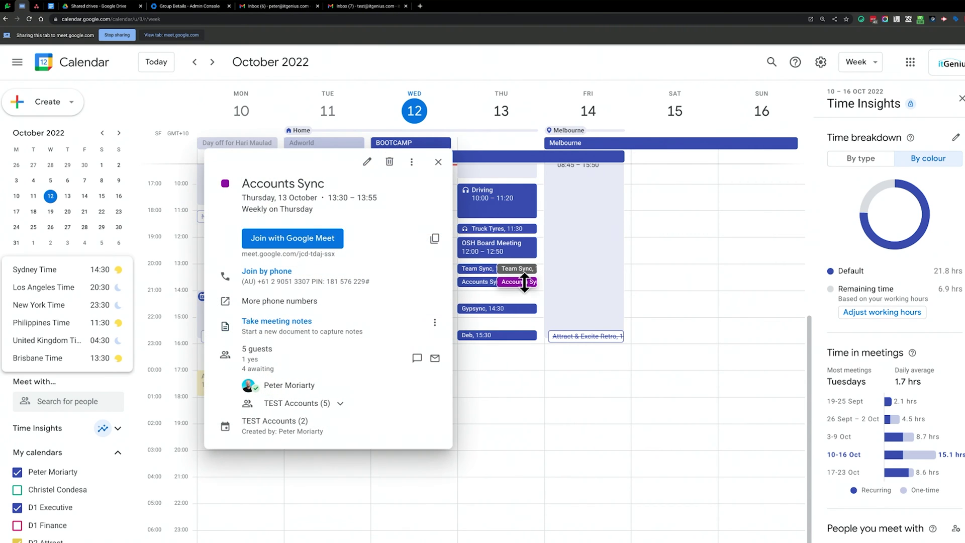
click(288, 403)
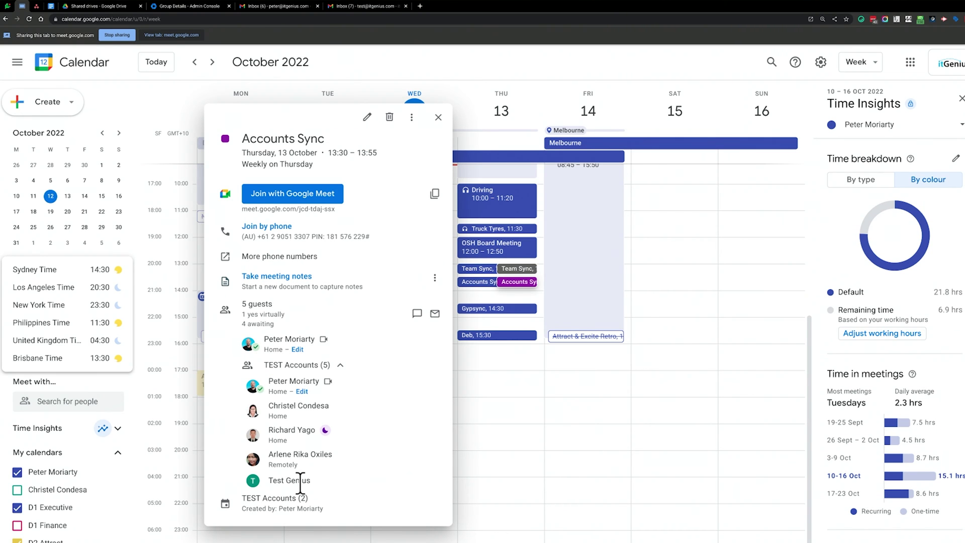
click(366, 8)
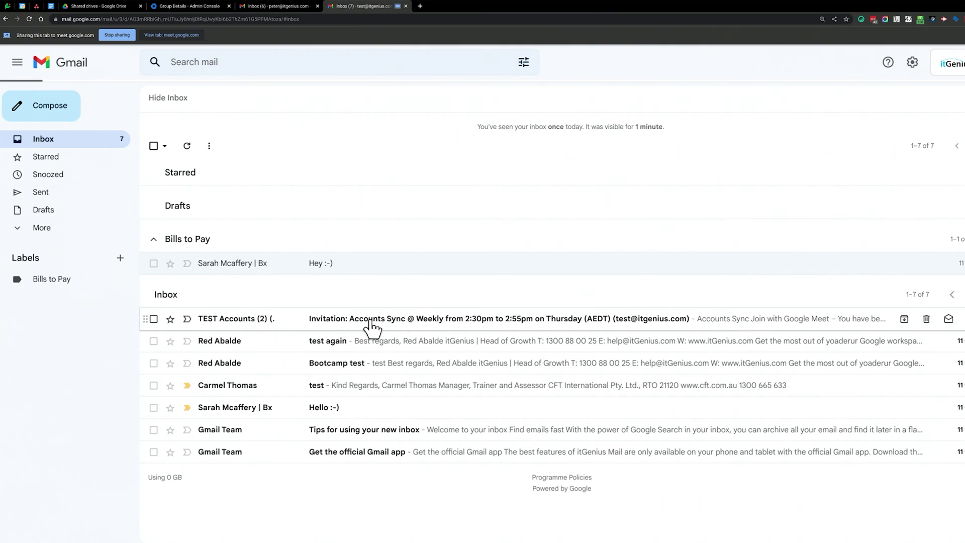
Open the 'Invitation: Accounts Sync' email in the test account's inbox.
click(371, 321)
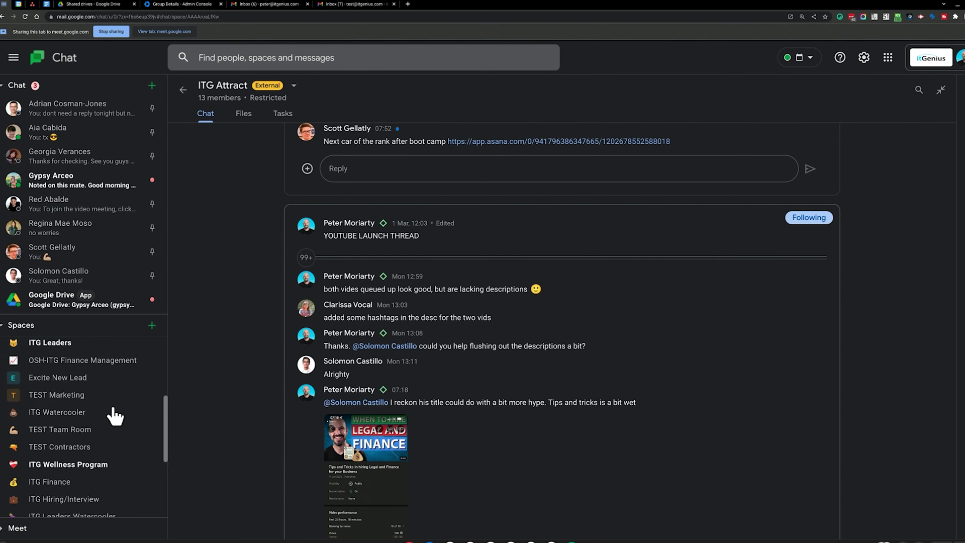
Invite the TEST Accounts group to the TEST Marketing space.
click(95, 382)
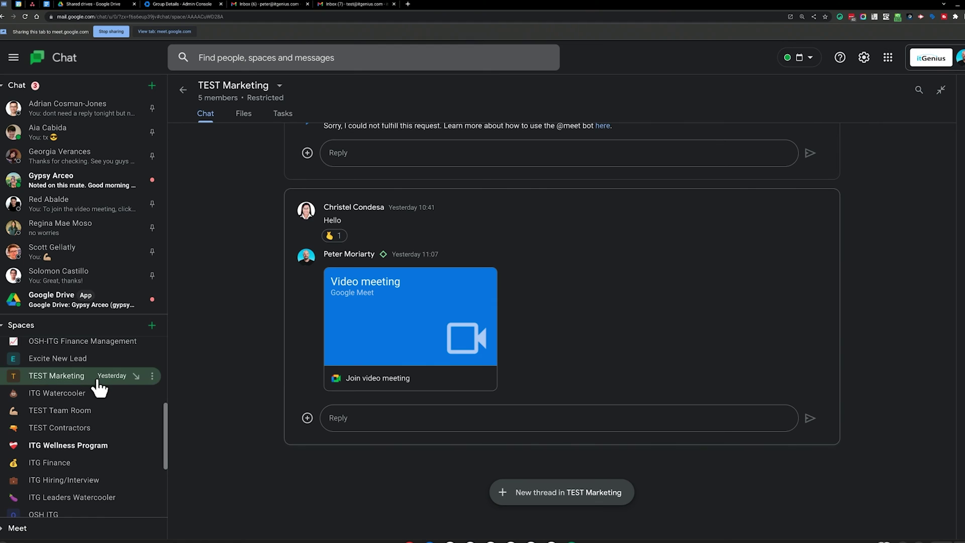
scroll(98, 376, down, 1)
click(278, 86)
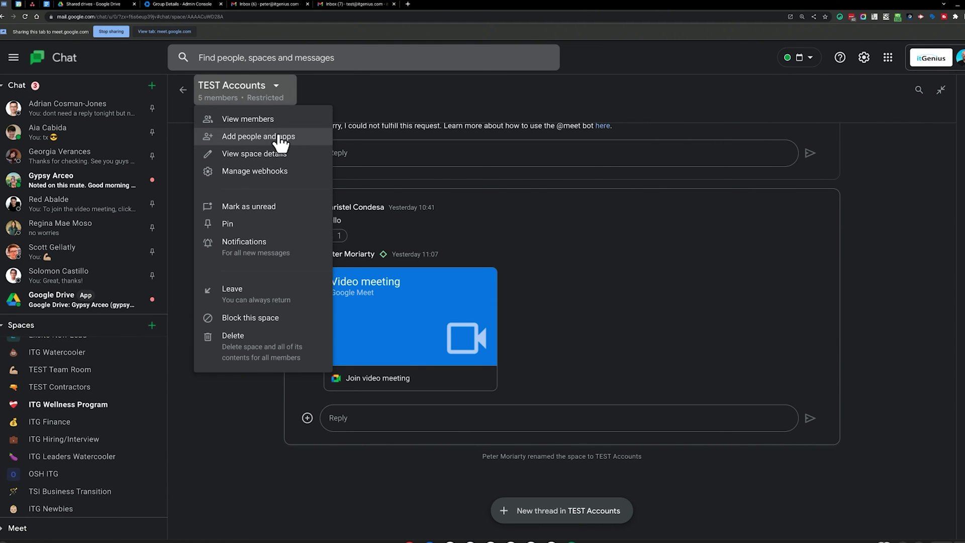
click(292, 139)
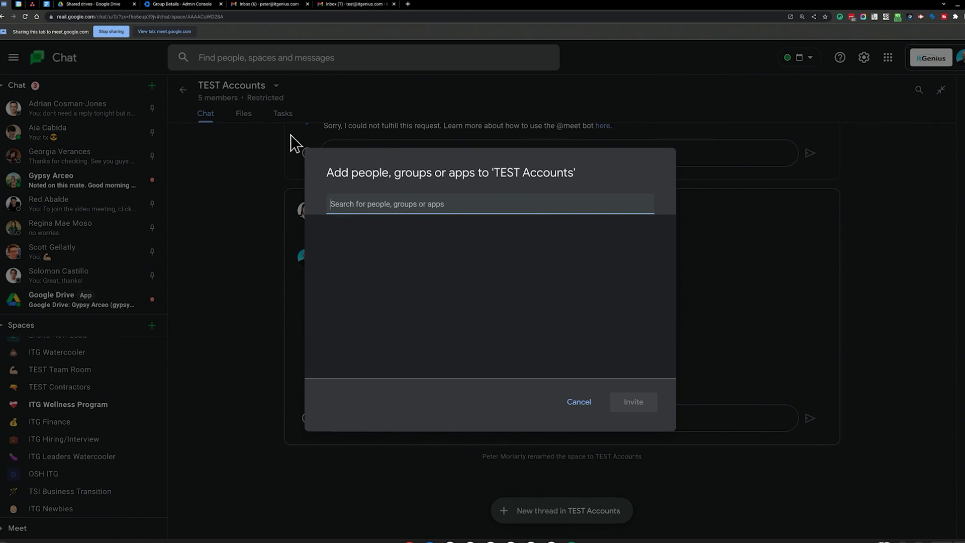
text(test-a)
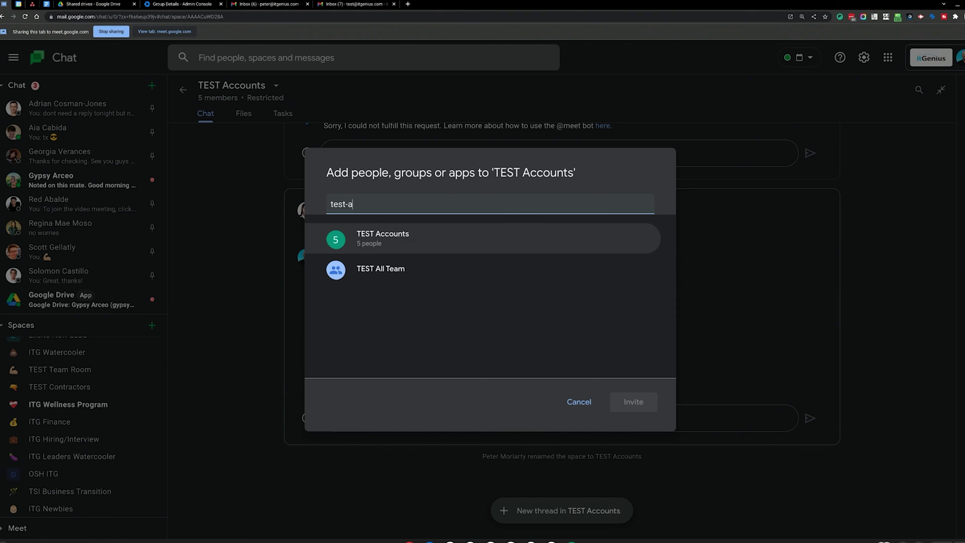
click(446, 243)
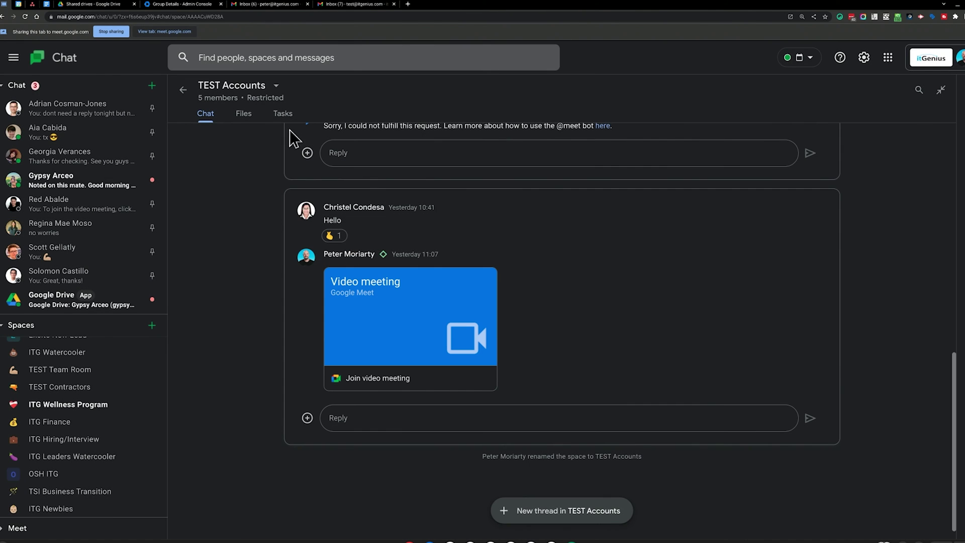
Show the space's member list.
click(279, 92)
click(237, 119)
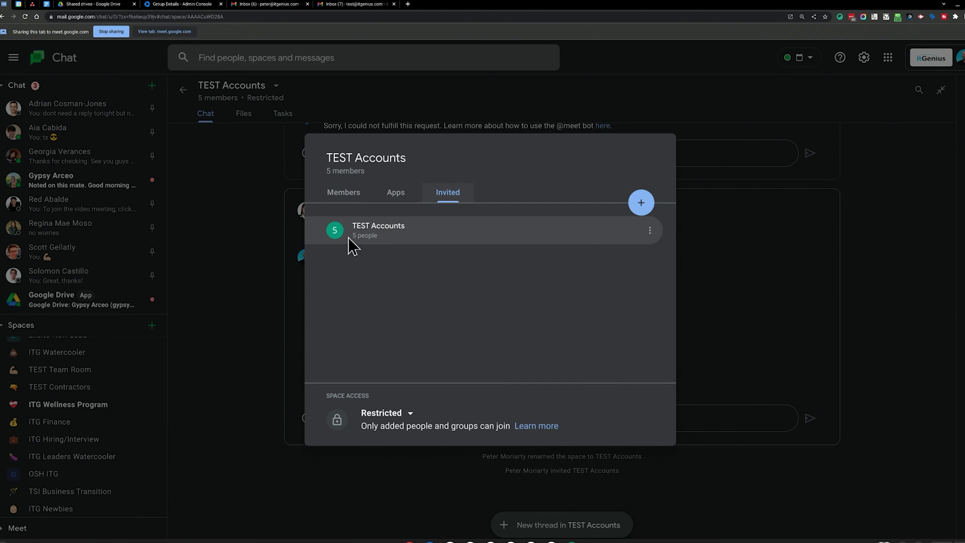
click(359, 198)
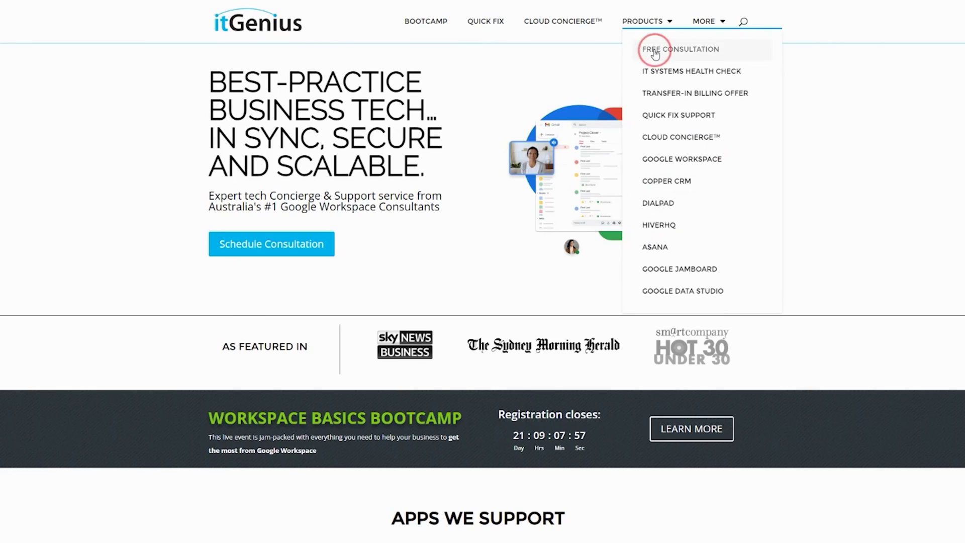
Open the itGenius Free Consultation page and scroll down to its request form.
click(655, 54)
scroll(471, 297, down, 1)
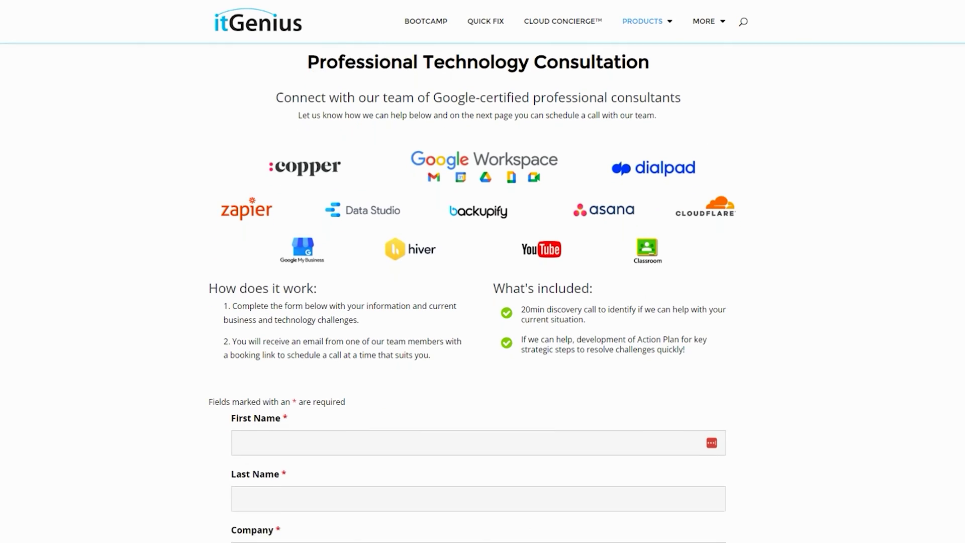